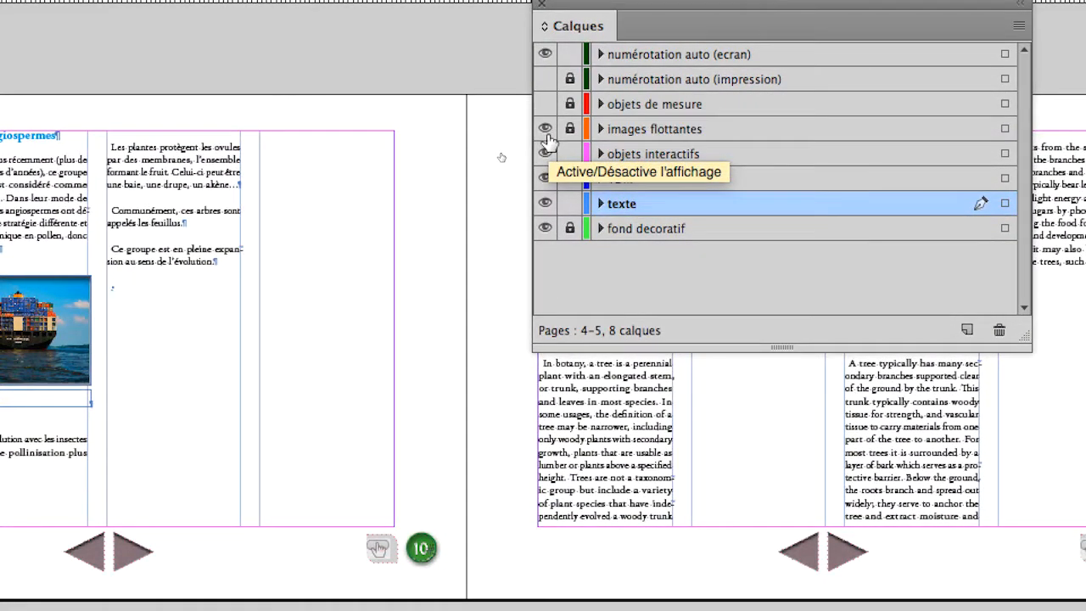
Hide the "objets interactifs" and "numérotation auto (ecran)" layers, and show the "numérotation auto (impression)" layer
left_click(545, 154)
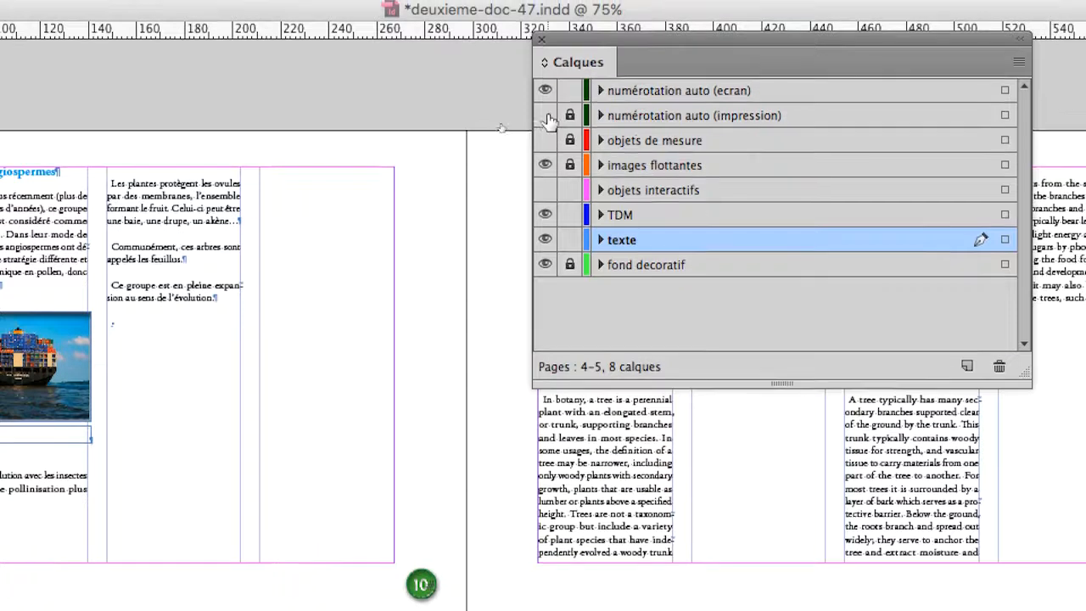
left_click(546, 42)
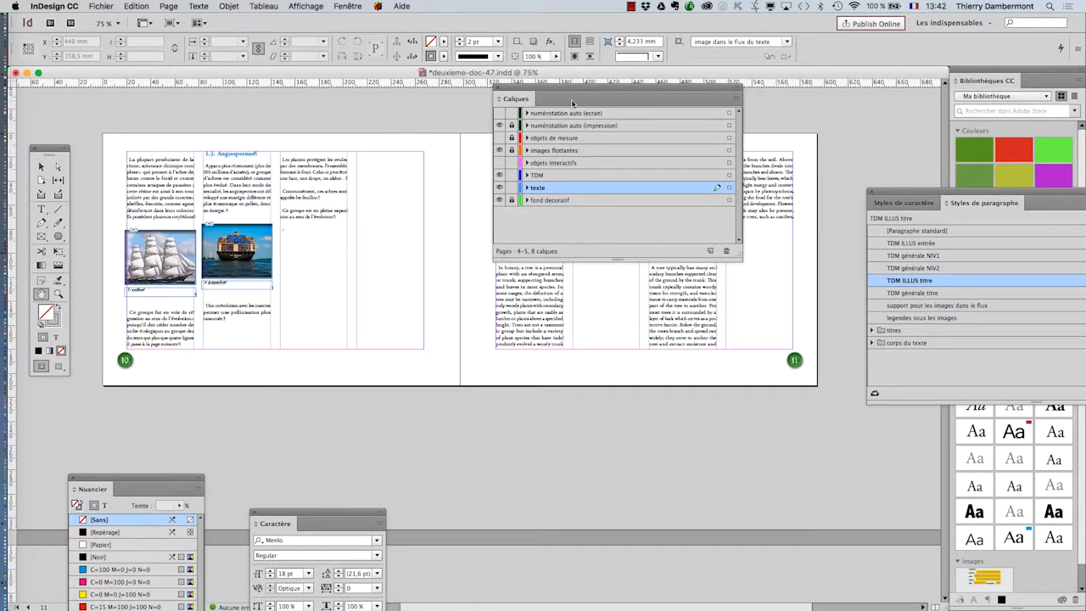
left_click_drag(573, 102, 482, 431)
Save the document under the new name deuxieme-doc-49.indd in the ID-premier-jour folder
left_click(105, 6)
left_click(127, 91)
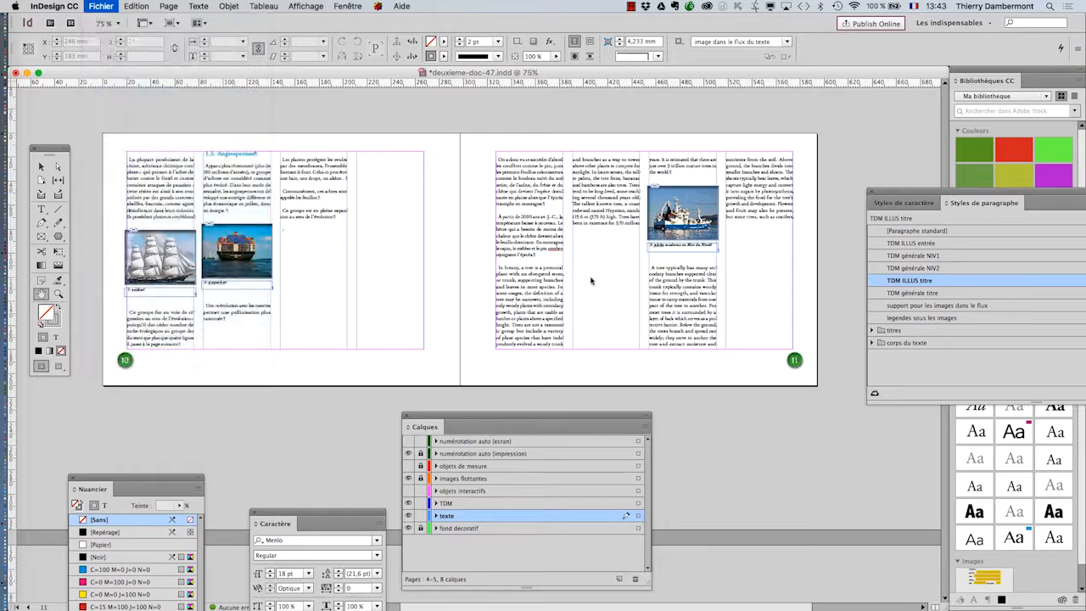
left_click(564, 102)
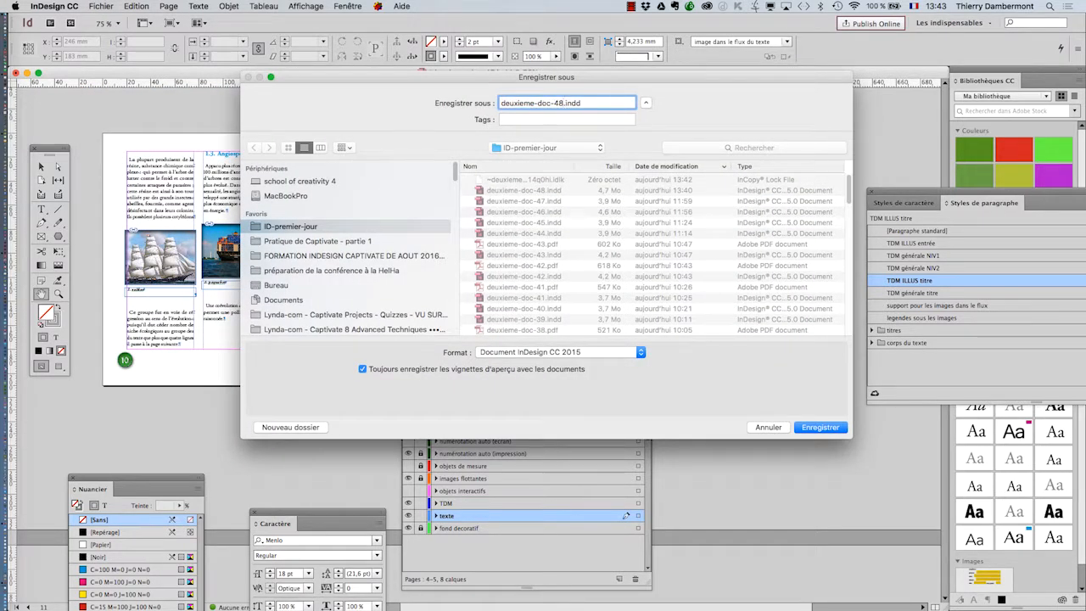
left_click(820, 427)
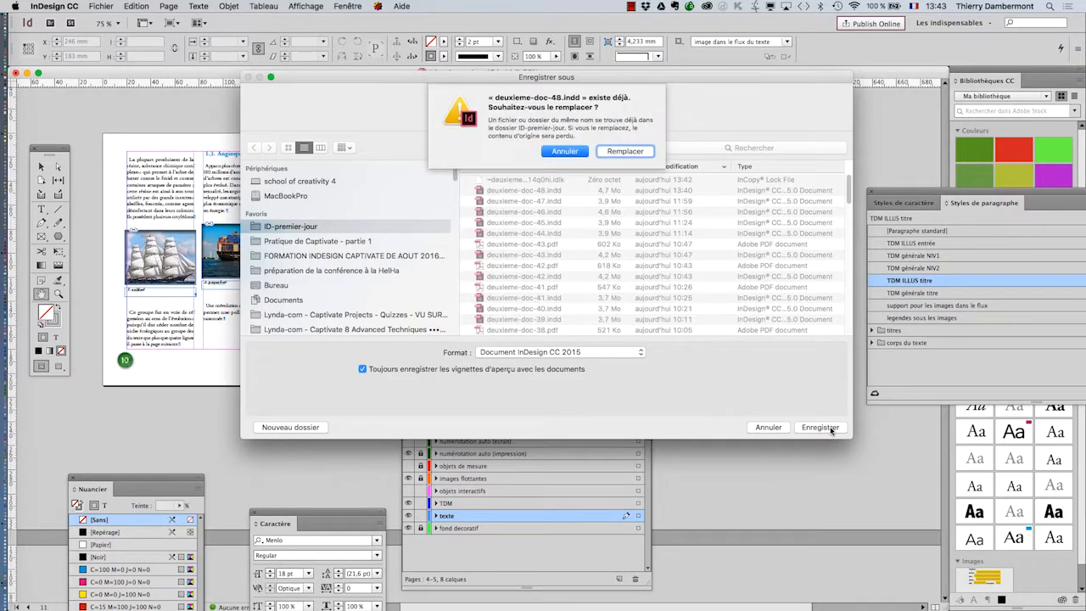
left_click(564, 151)
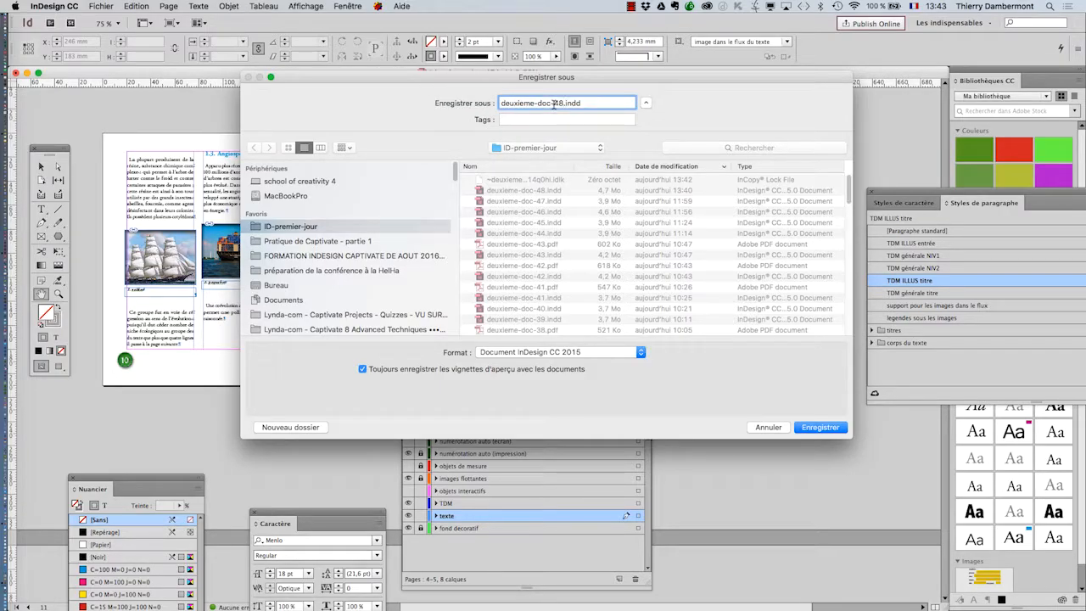
type("9")
key("Return")
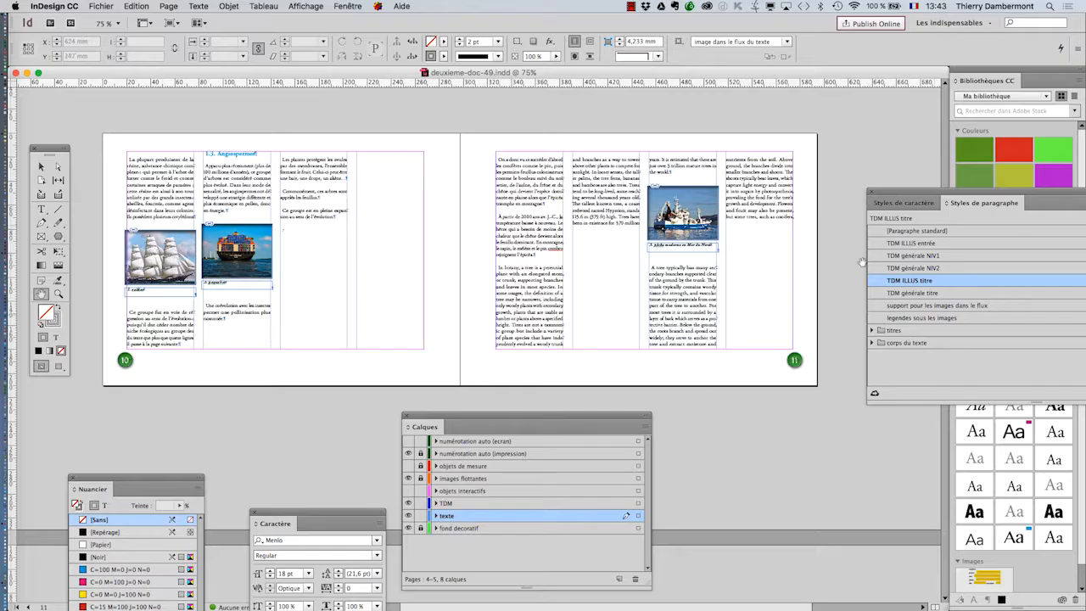
Switch to Firefox and run a Google image search for jungle "public domain"
key("super+Tab")
key("super+Tab")
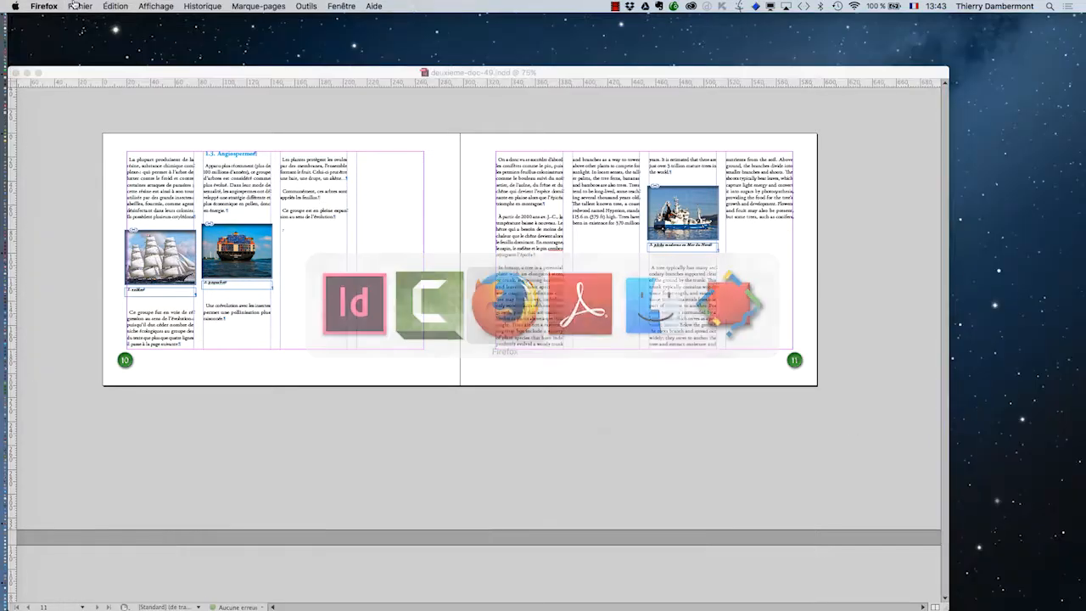
left_click(80, 6)
left_click(89, 30)
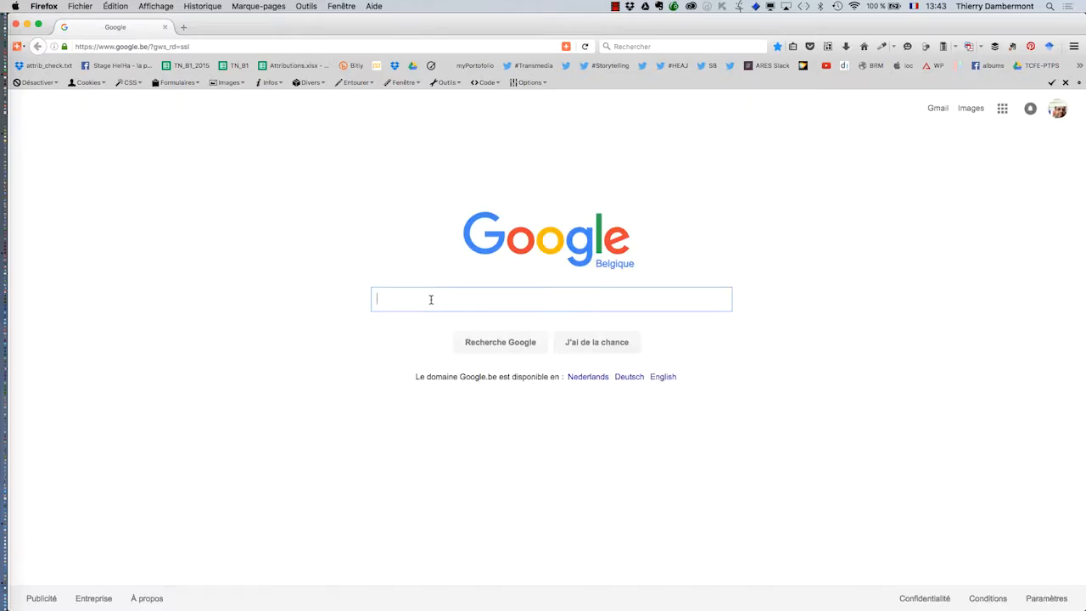
type("jungle \"pu")
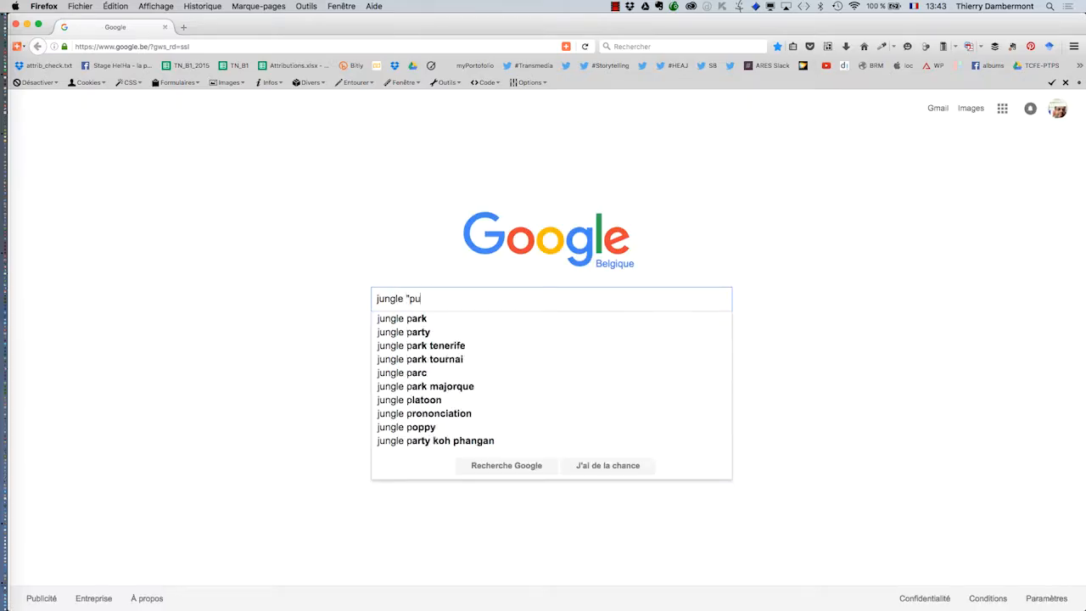
type("blic domain\"")
key("Return")
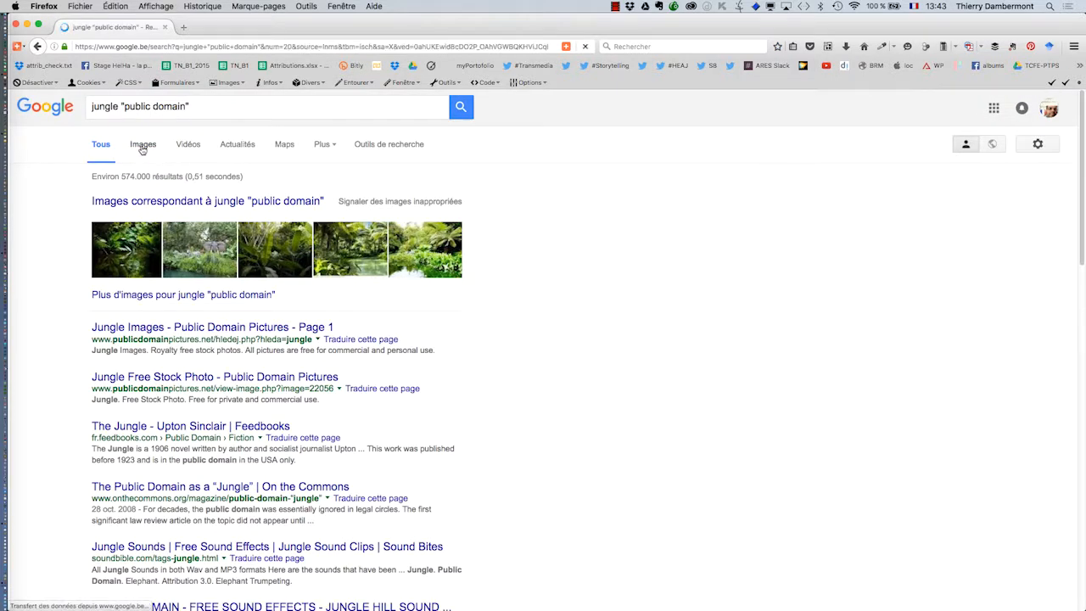
left_click(142, 145)
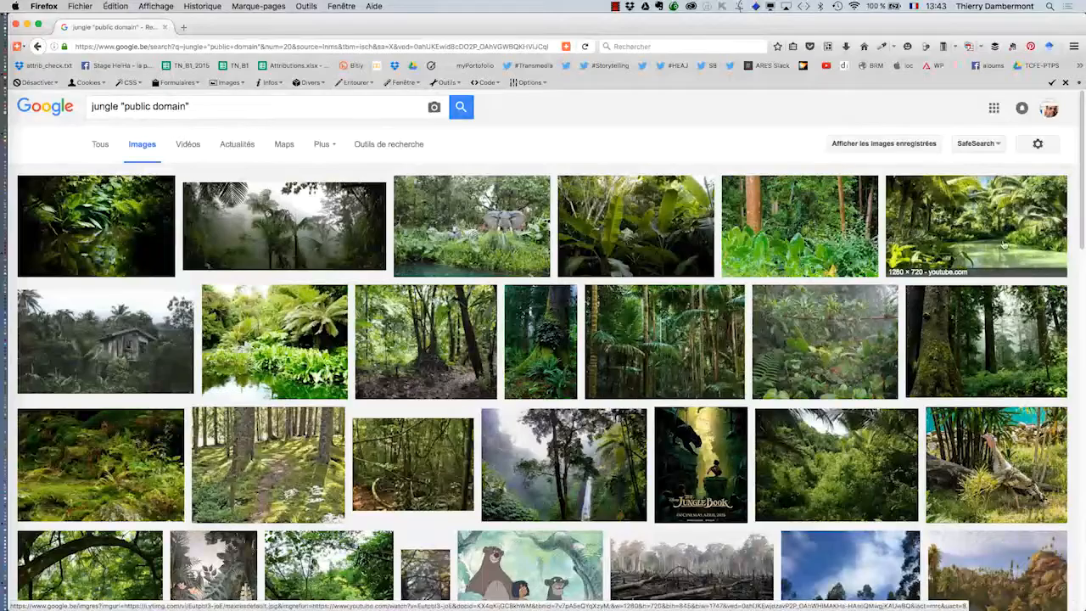
Open the full-size Morne Trois Pitons jungle photo from commons.wikimedia.org and save it in the ID-premier-jour folder
left_click(254, 28)
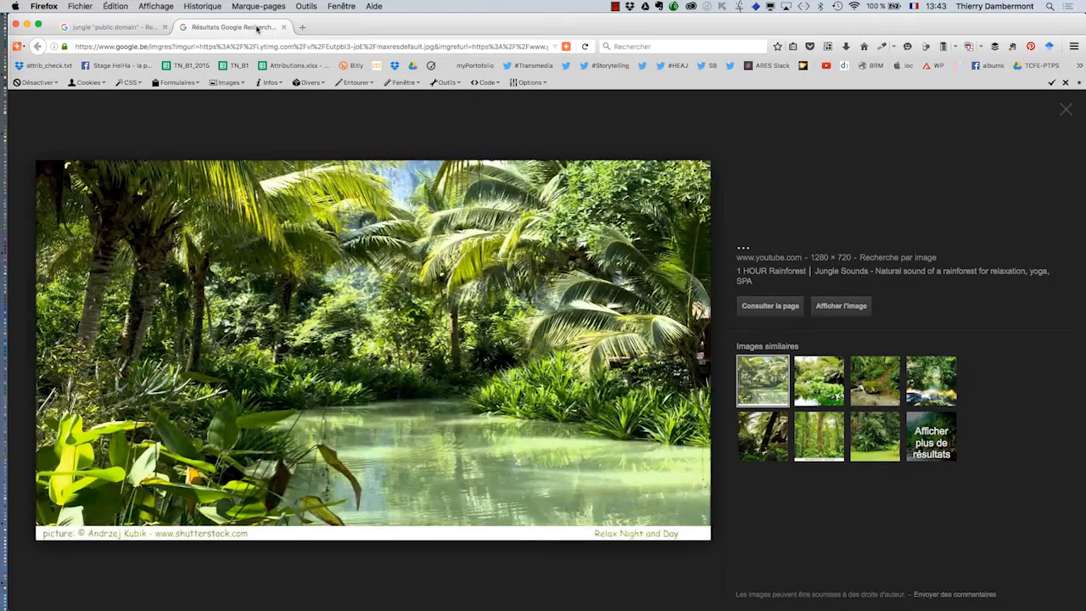
left_click(285, 28)
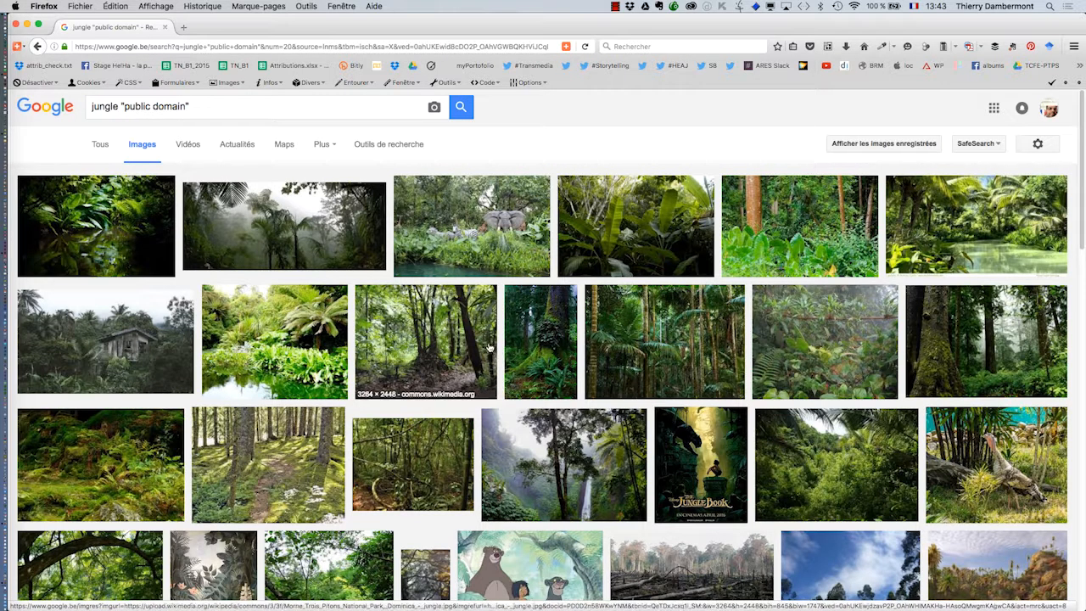
left_click(456, 335, "super")
left_click(222, 27)
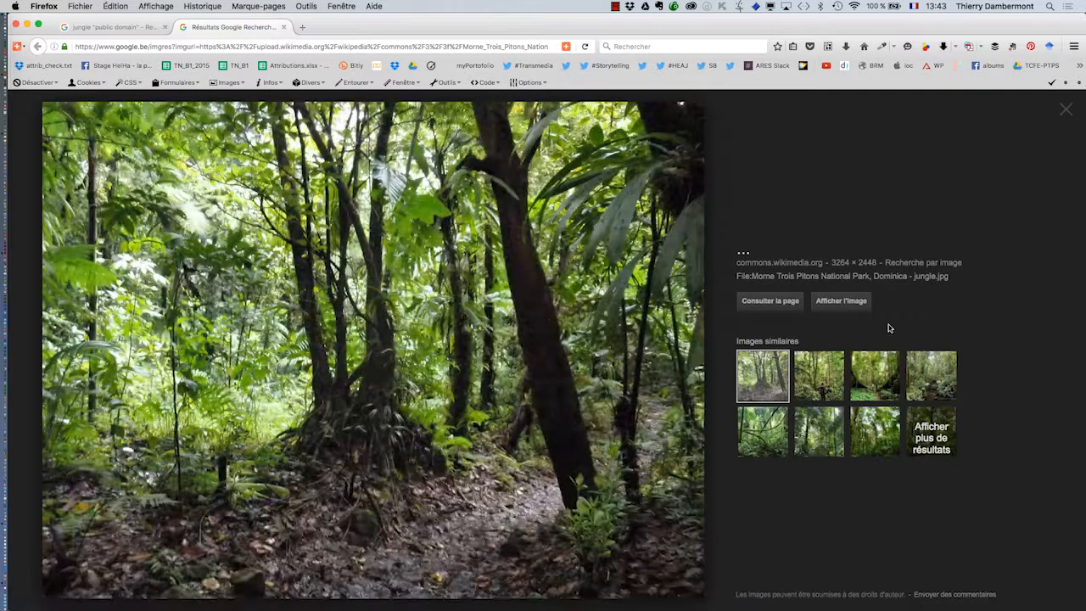
left_click(841, 301)
right_click(463, 240)
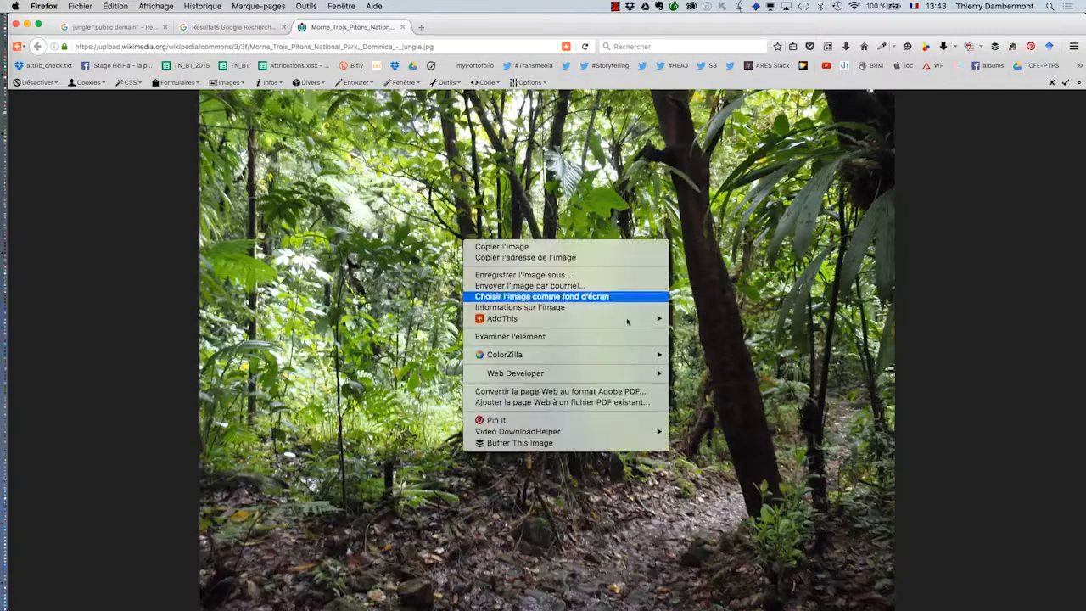
left_click(610, 276)
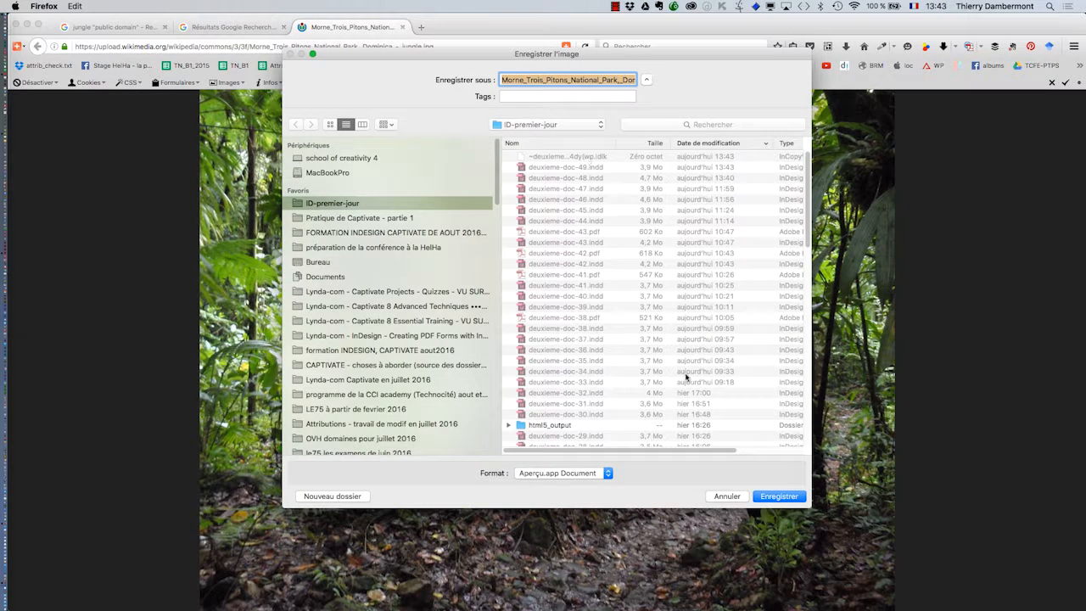
left_click(780, 497)
Return to InDesign and place the downloaded jungle JPEG on the pasteboard beside page 11, about 166 by 125 mm
key("super+Tab")
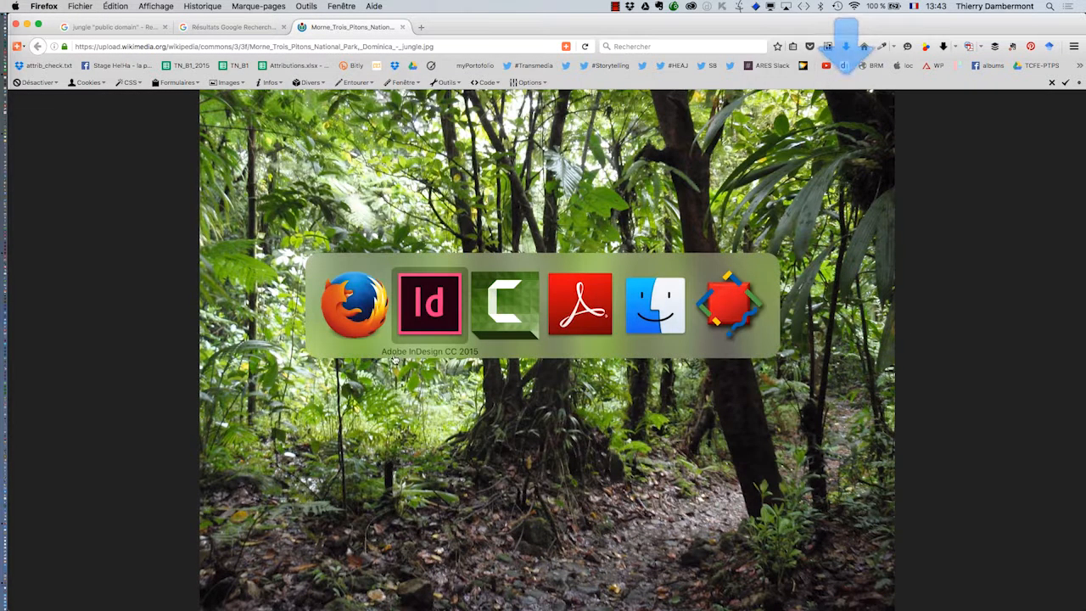
key("super+minus")
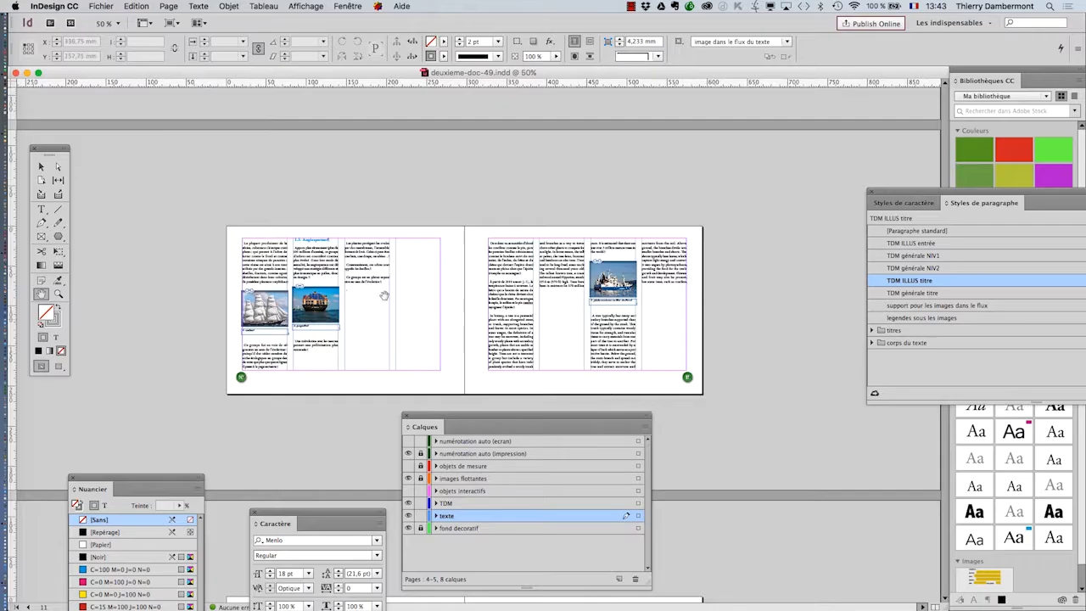
scroll(271, 197, "down", 1)
left_click(101, 6)
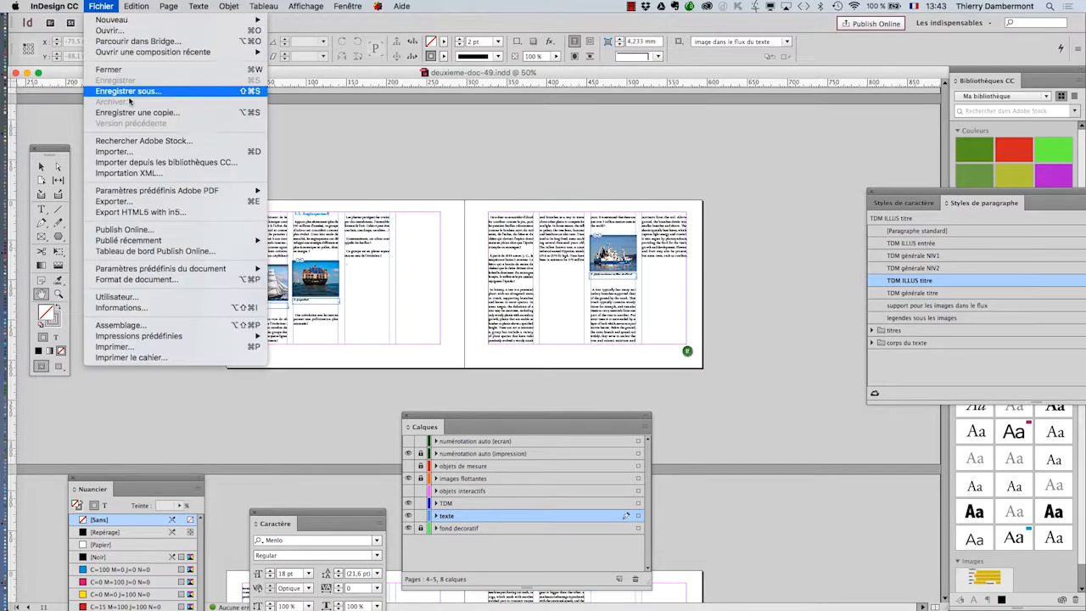
left_click(136, 152)
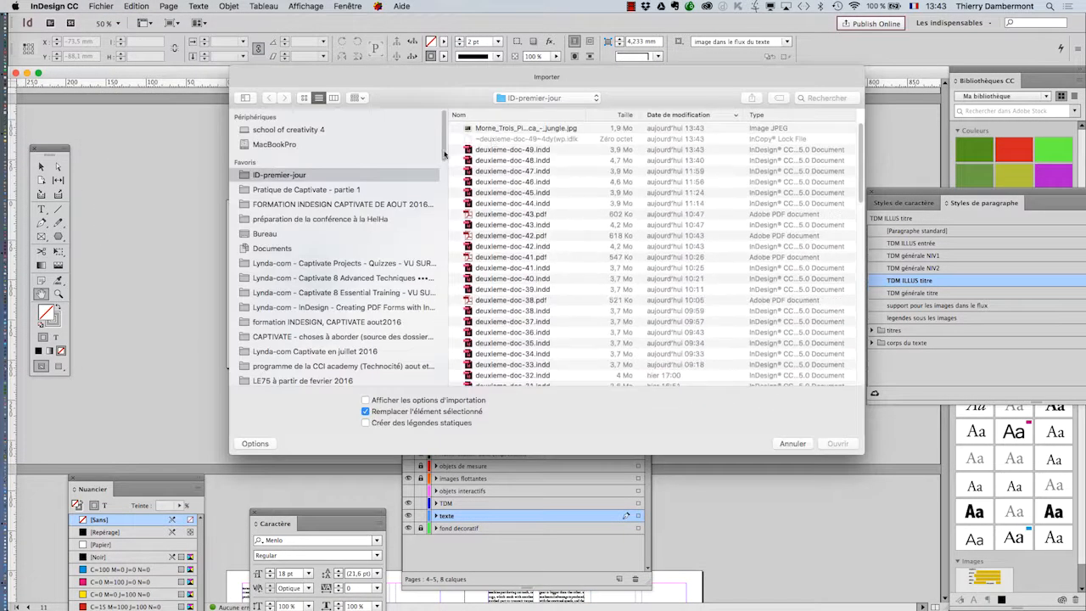
left_click(531, 129)
left_click(838, 443)
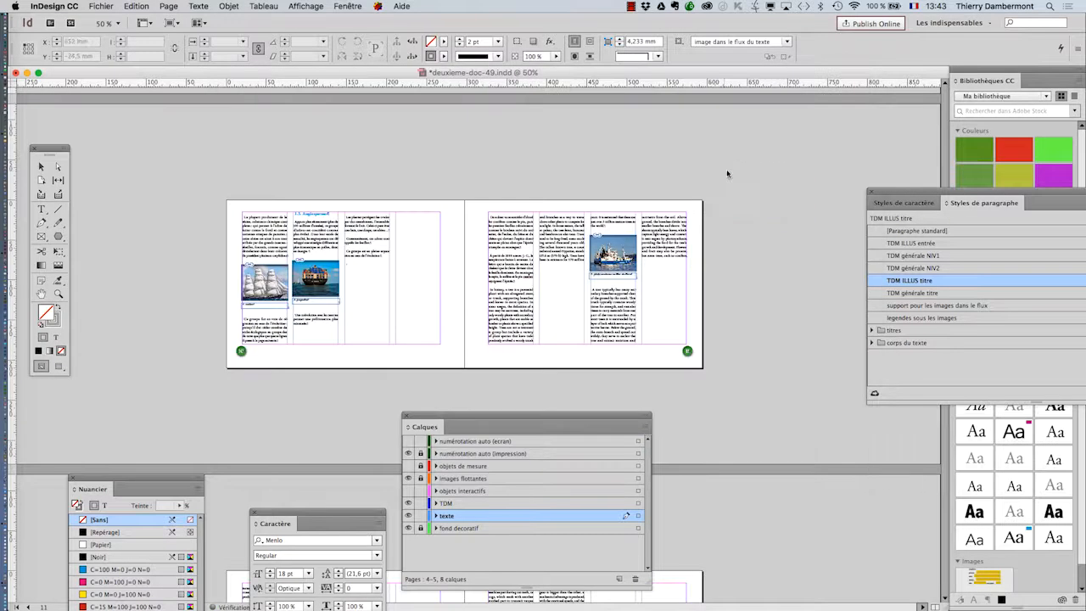
left_click_drag(711, 132, 843, 230)
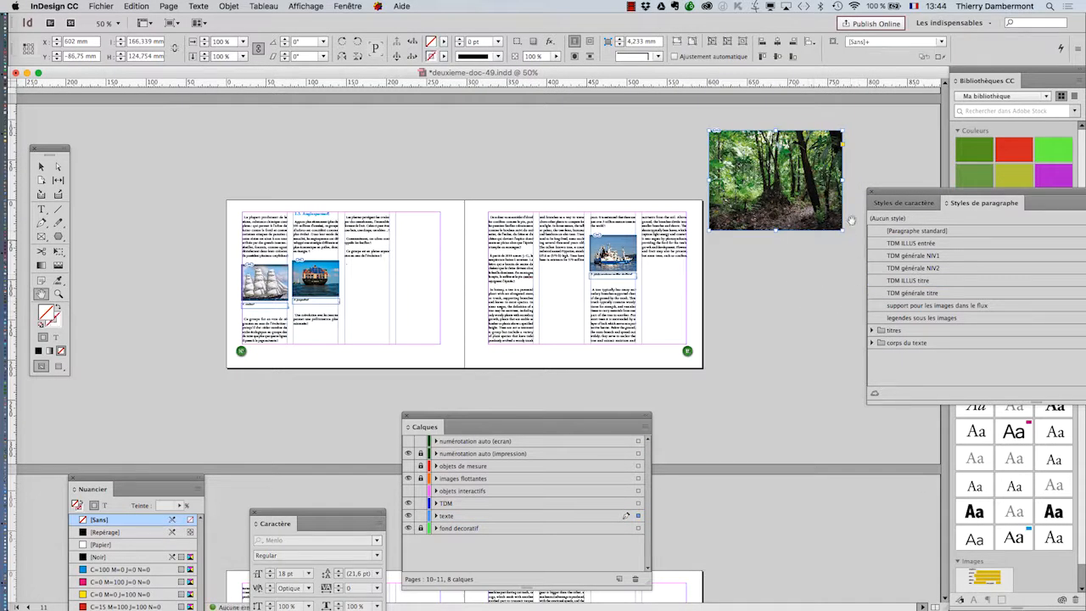
Clear the floating panels from the work area and move the jungle image onto page 11's upper outer corner, at about X 454.5 mm
left_click_drag(883, 193, 923, 226)
scroll(821, 162, "up", 2)
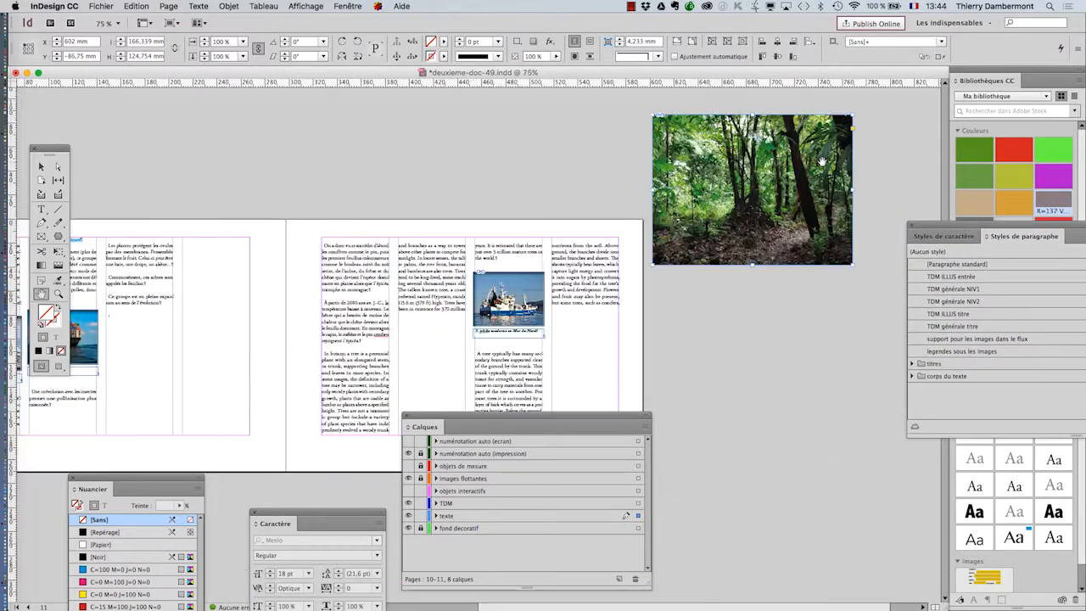
scroll(797, 270, "down", 1)
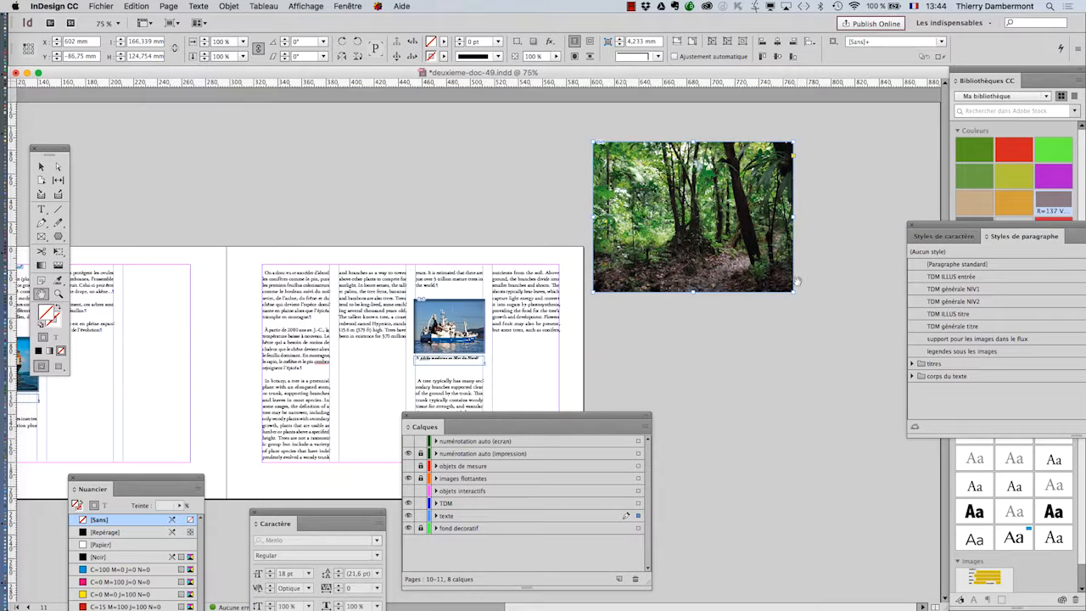
left_click_drag(414, 421, 639, 491)
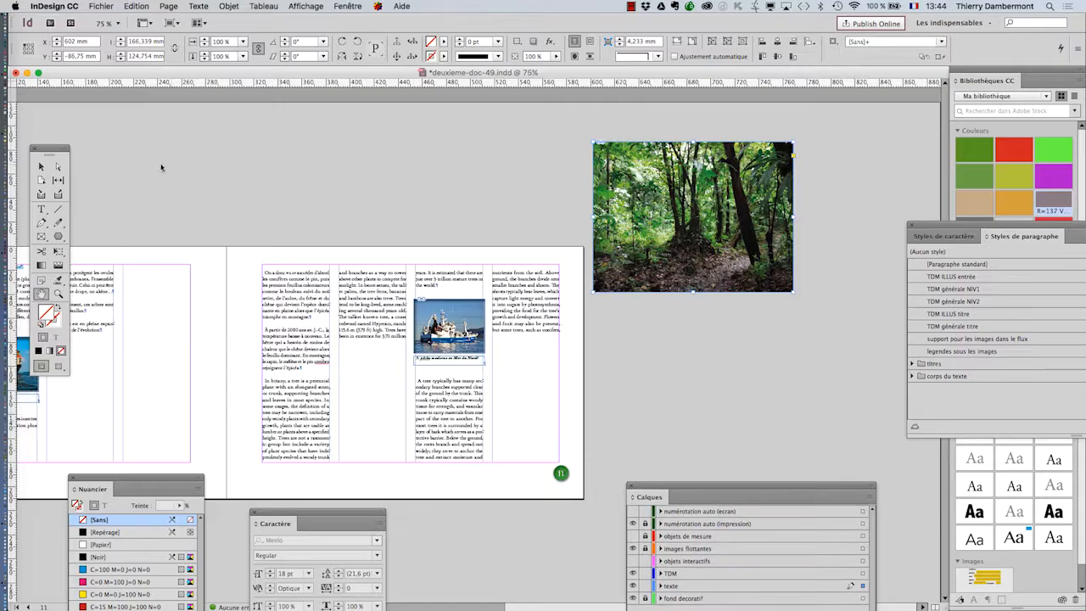
left_click(41, 167)
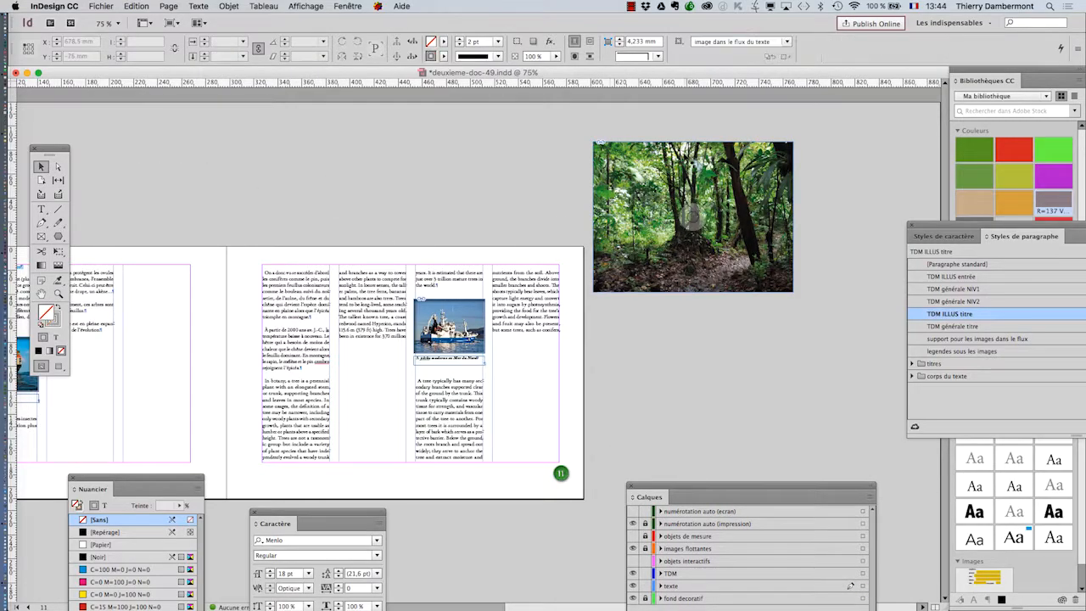
left_click_drag(723, 165, 546, 270)
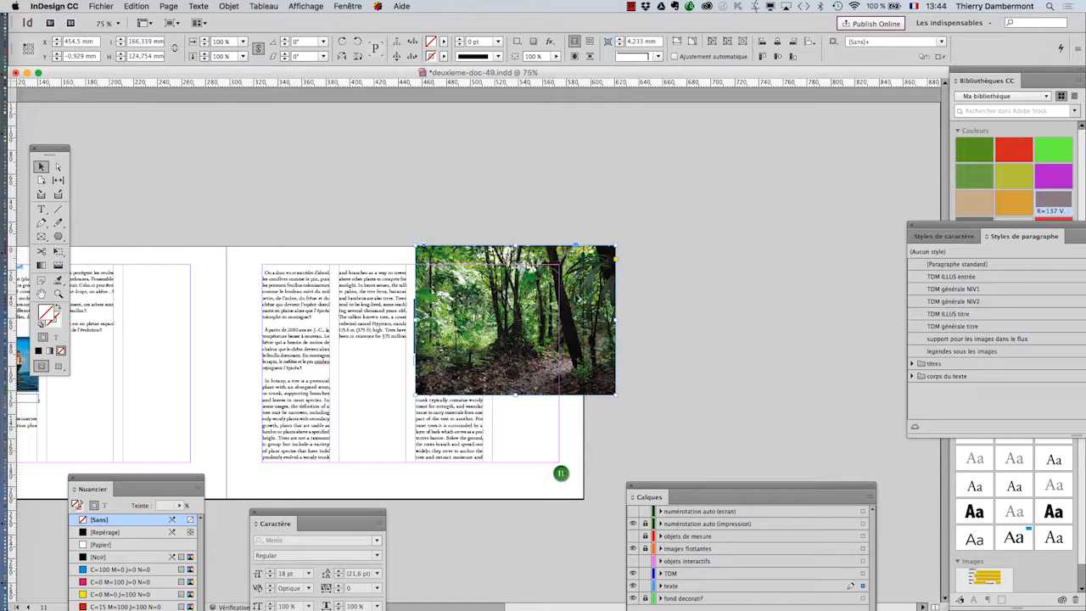
Reposition the jungle image at about X 467.5 mm, Y -3.5 mm so it overhangs page 11's upper and outer edges
scroll(456, 358, "up", 1)
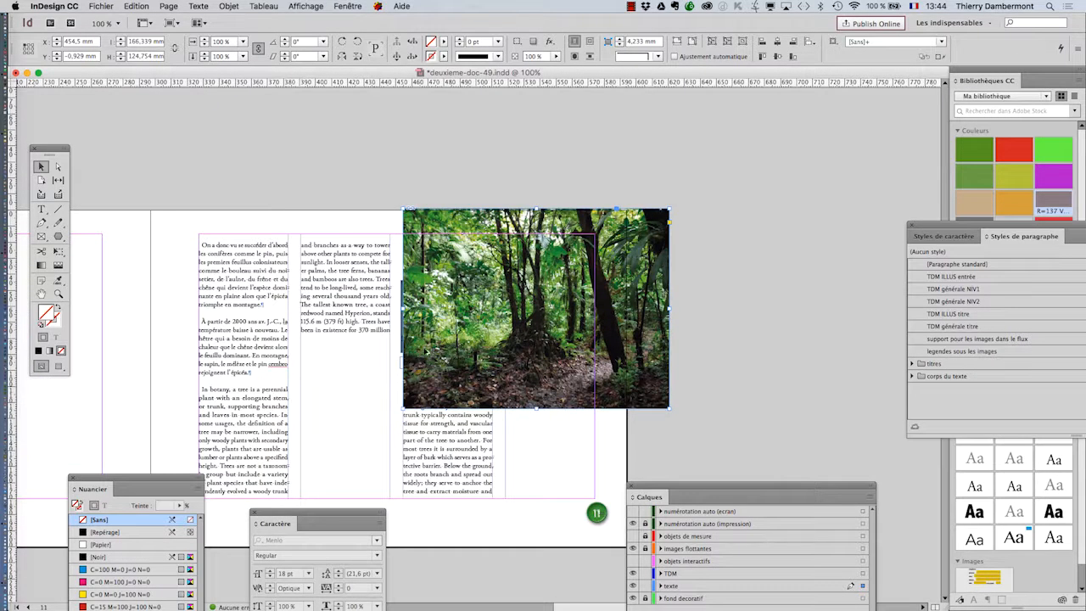
left_click(41, 294)
left_click_drag(271, 323, 404, 222)
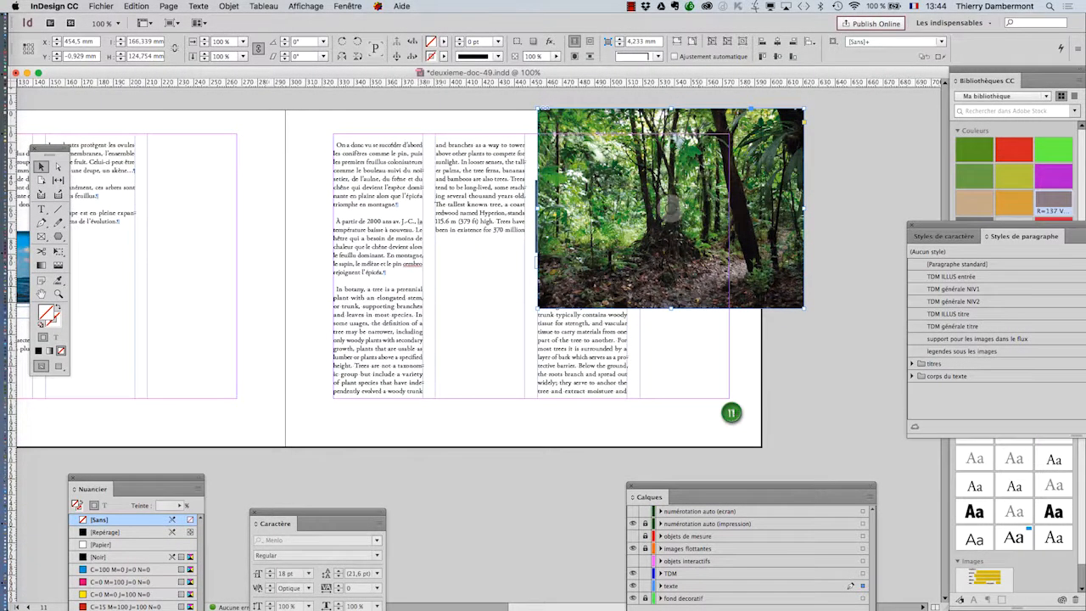
left_click_drag(647, 130, 625, 112)
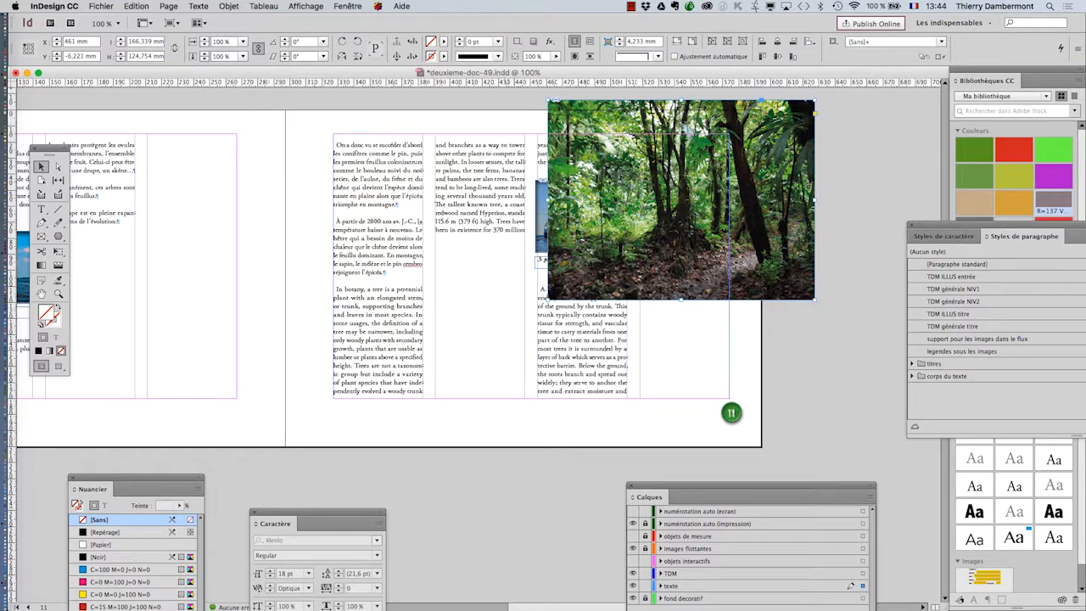
mouse_move(584, 109)
left_mouse_down()
mouse_move(697, 109)
mouse_move(597, 113)
left_mouse_up()
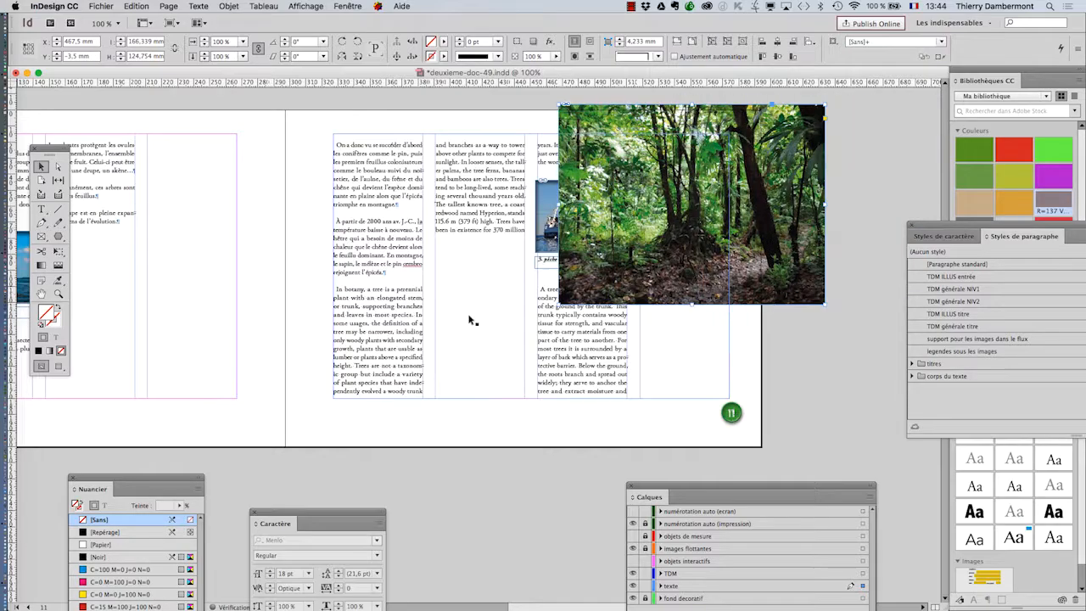
Apply text wrap around the bounding box to the jungle image, with 0 mm offsets
left_click(41, 294)
left_click_drag(241, 537, 641, 225)
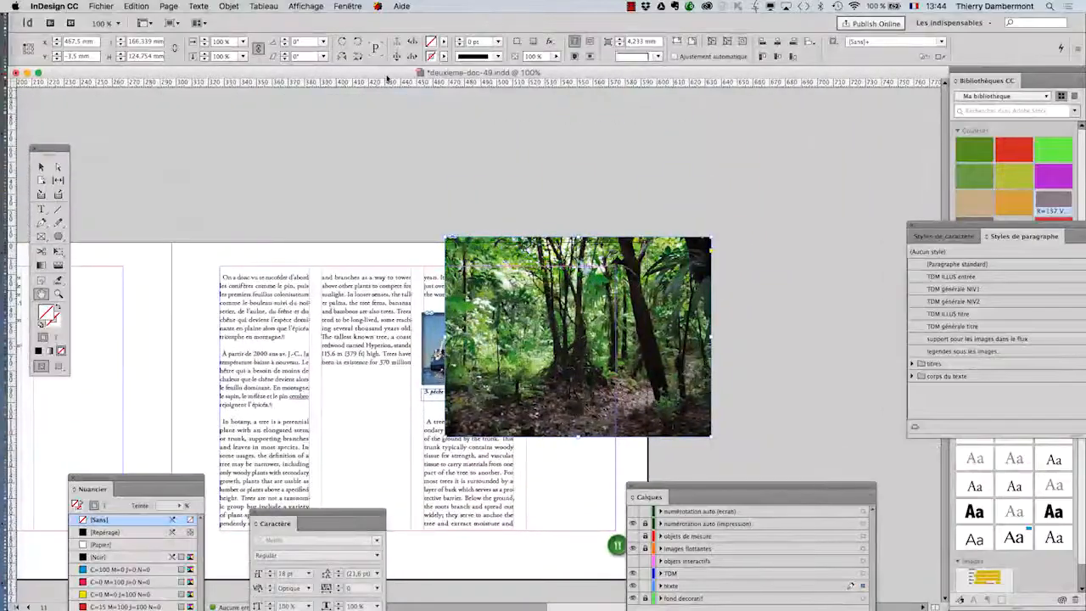
left_click(42, 168)
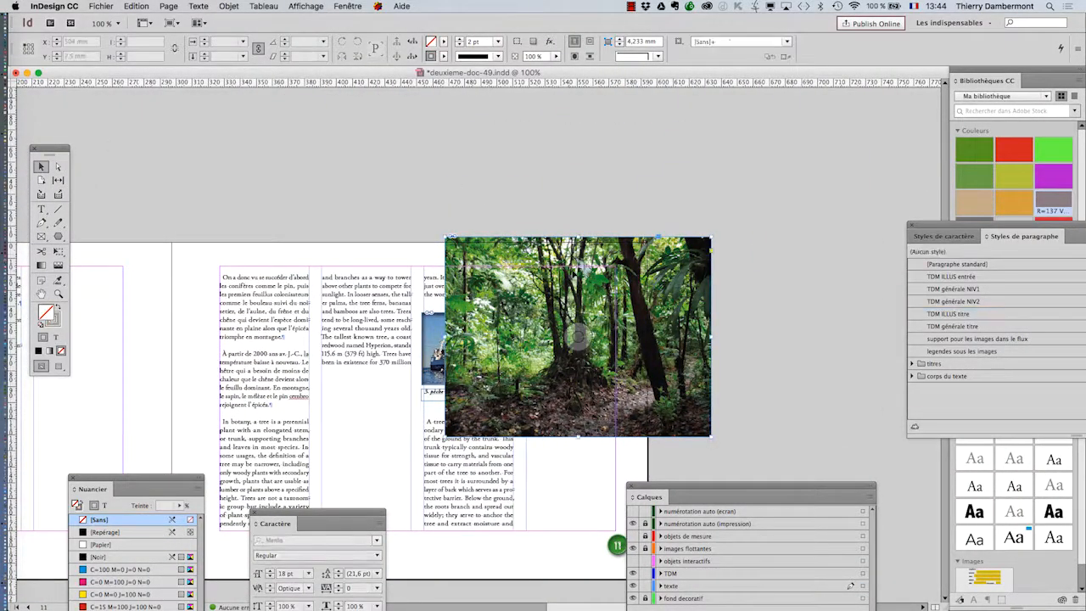
left_click(322, 4)
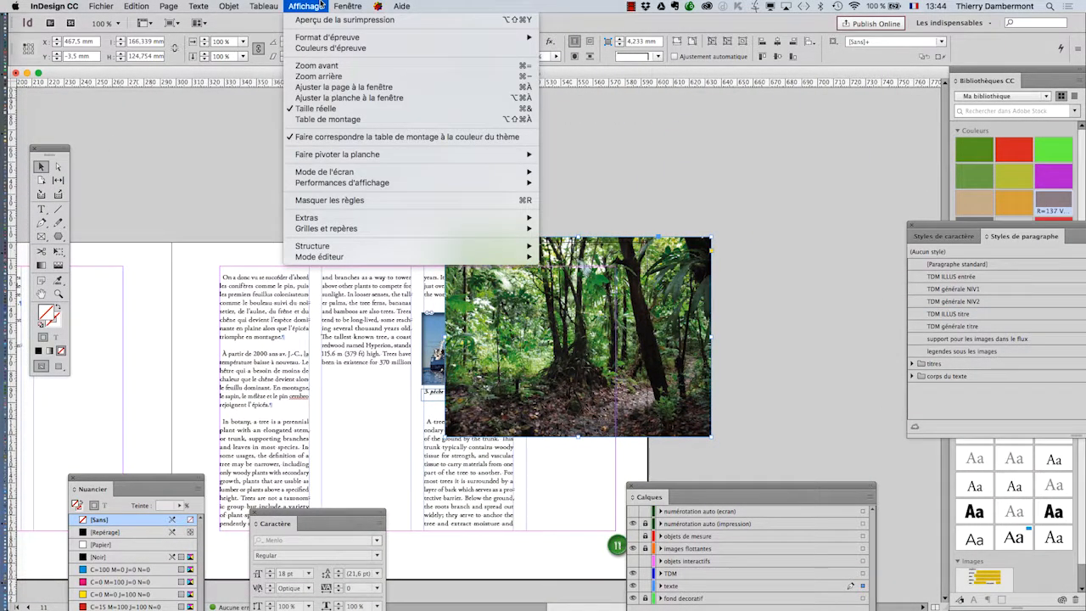
mouse_move(349, 6)
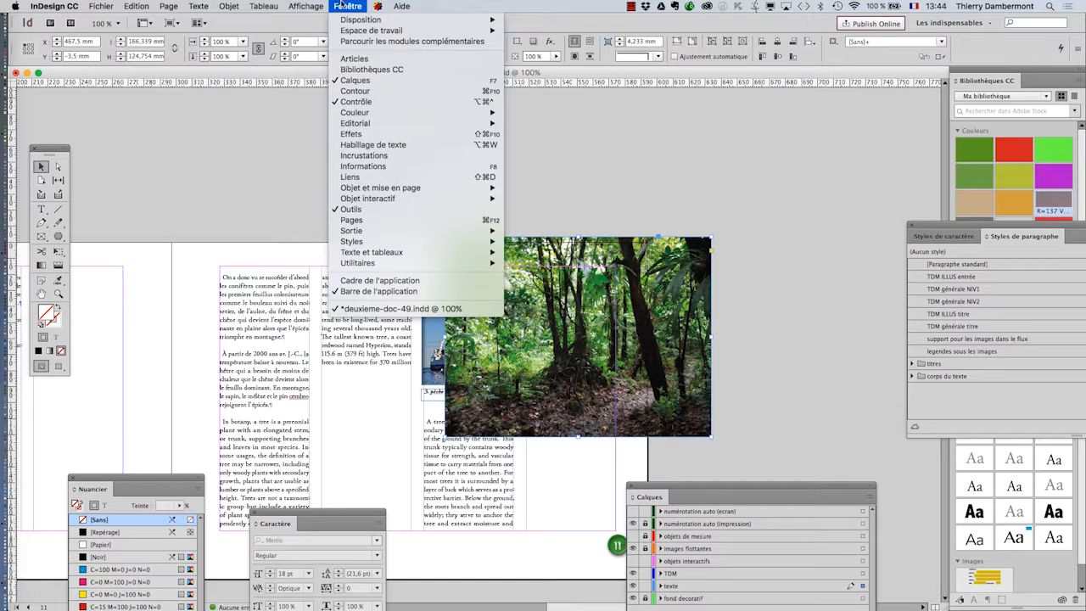
left_click(378, 143)
left_click(684, 175)
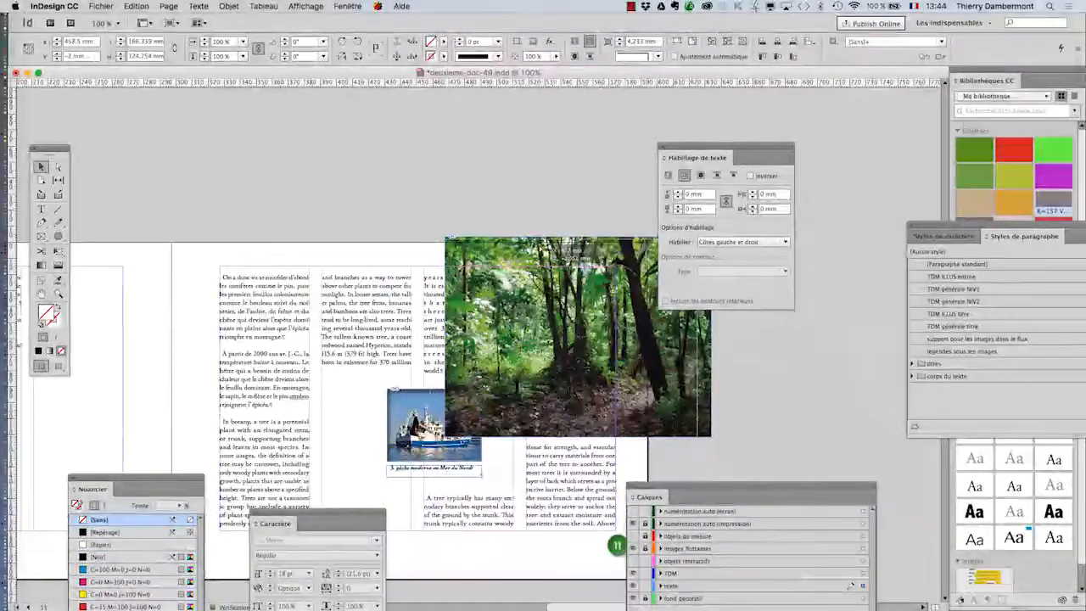
Move the jungle image to about X 454.5 mm, Y -0.9 mm, and shift the Text Wrap and Layers panels clear of it
left_click_drag(554, 243, 532, 247)
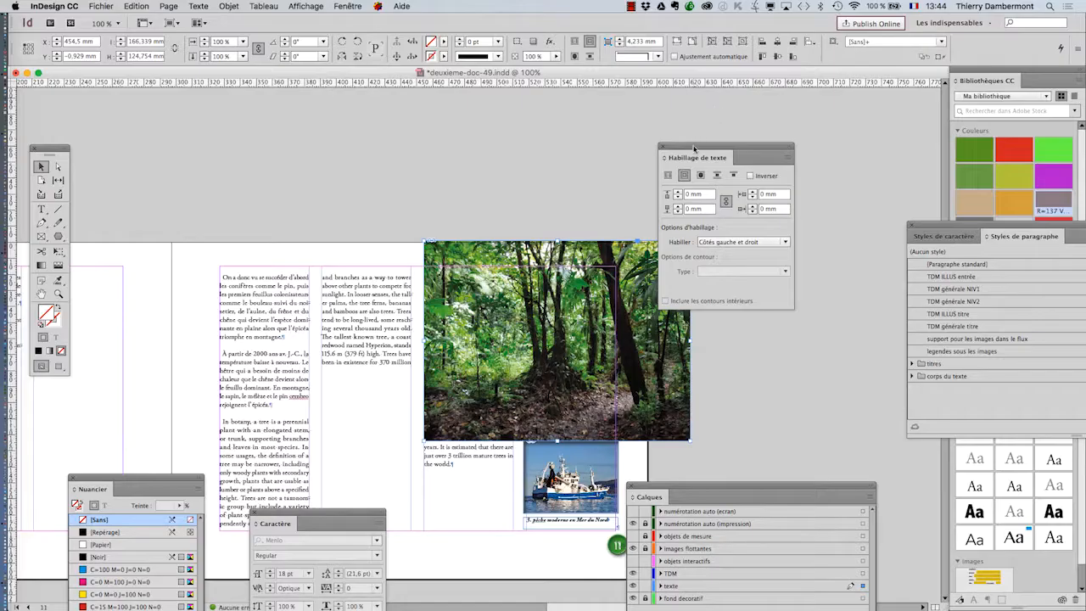
left_click_drag(695, 148, 819, 133)
left_click_drag(676, 487, 858, 458)
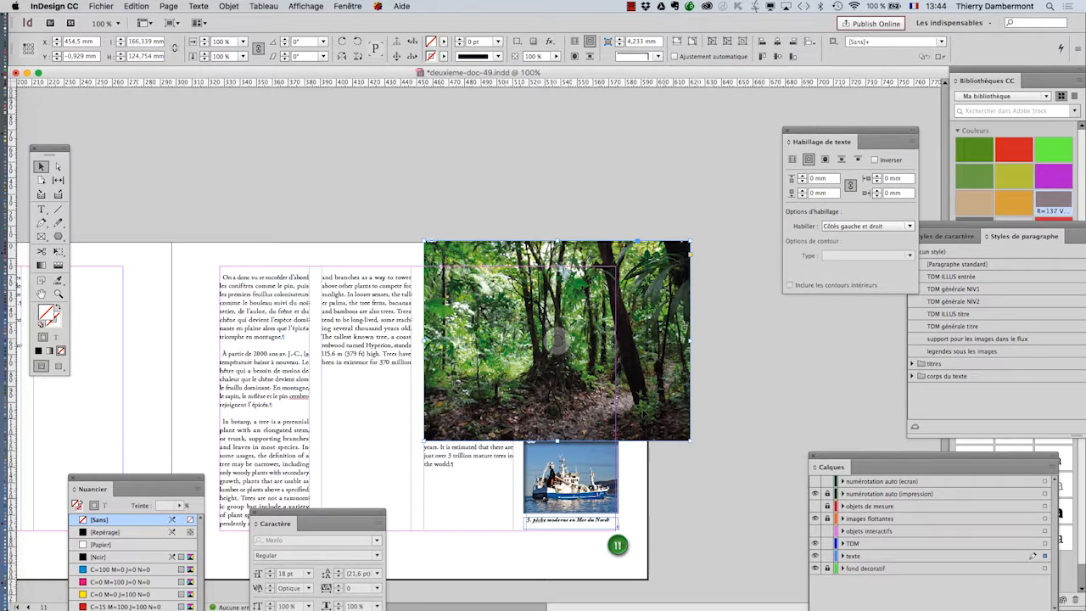
Resize the jungle image's frame to about 149.5 by 218.4 mm, past page 11's lower edge, and fill the frame proportionally
scroll(592, 341, "down", 5)
left_click_drag(728, 298, 703, 449)
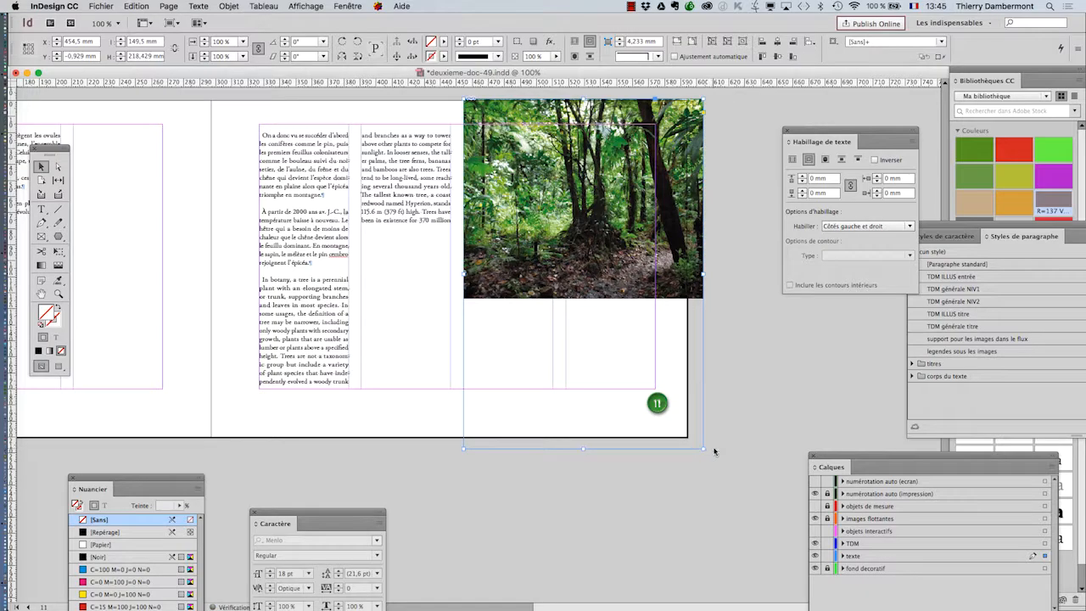
left_click(229, 6)
mouse_move(275, 227)
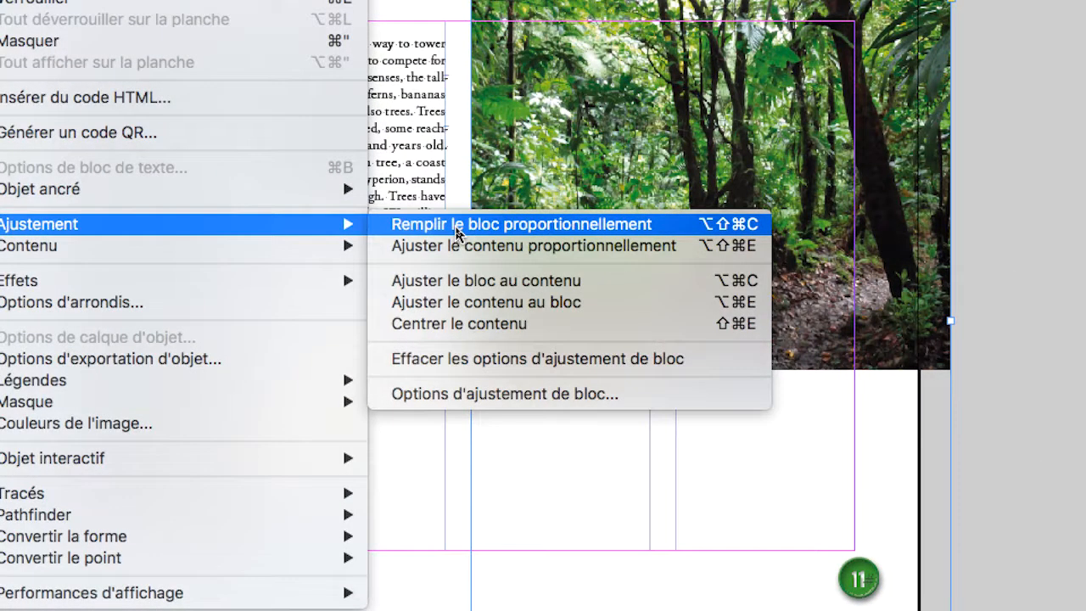
left_click(456, 226)
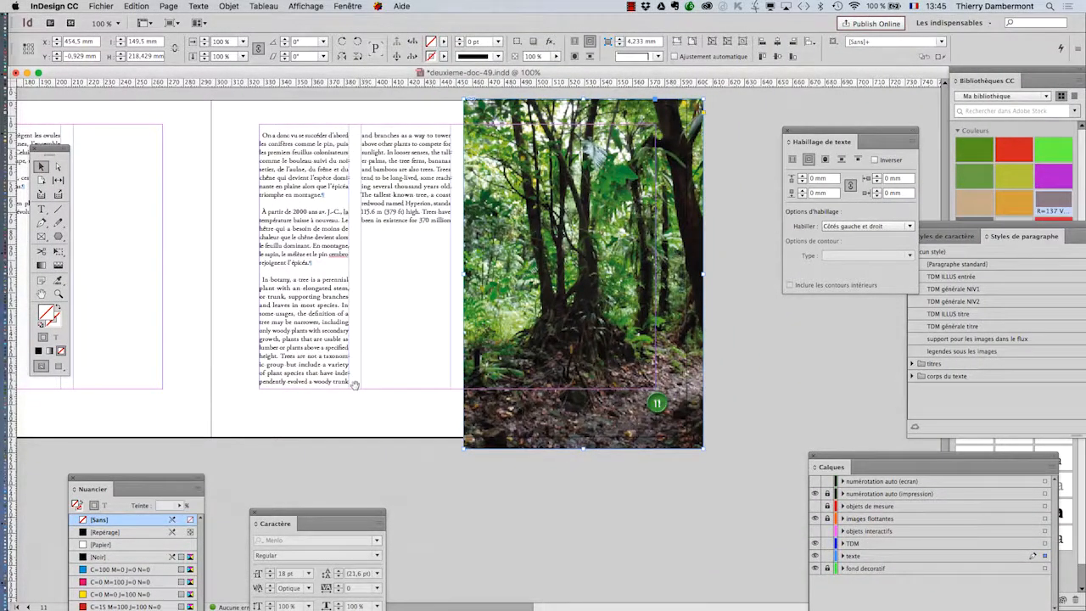
Move the jungle image on page 11 up to about Y -4.2 mm so it overhangs the page's upper edge
scroll(355, 385, "down", 15)
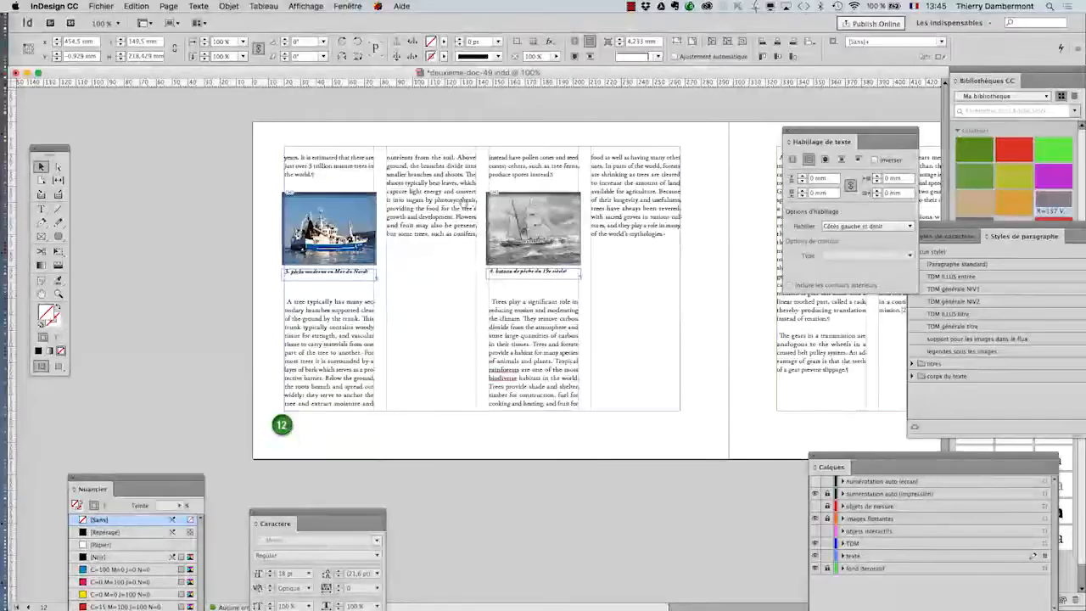
scroll(465, 201, "up", 10)
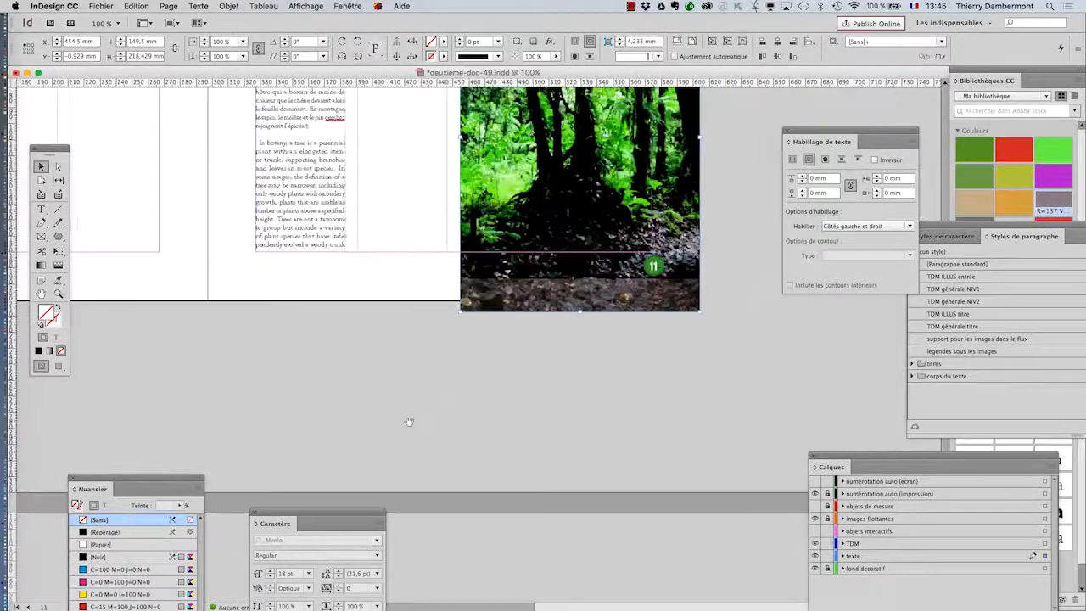
scroll(459, 414, "up", 2)
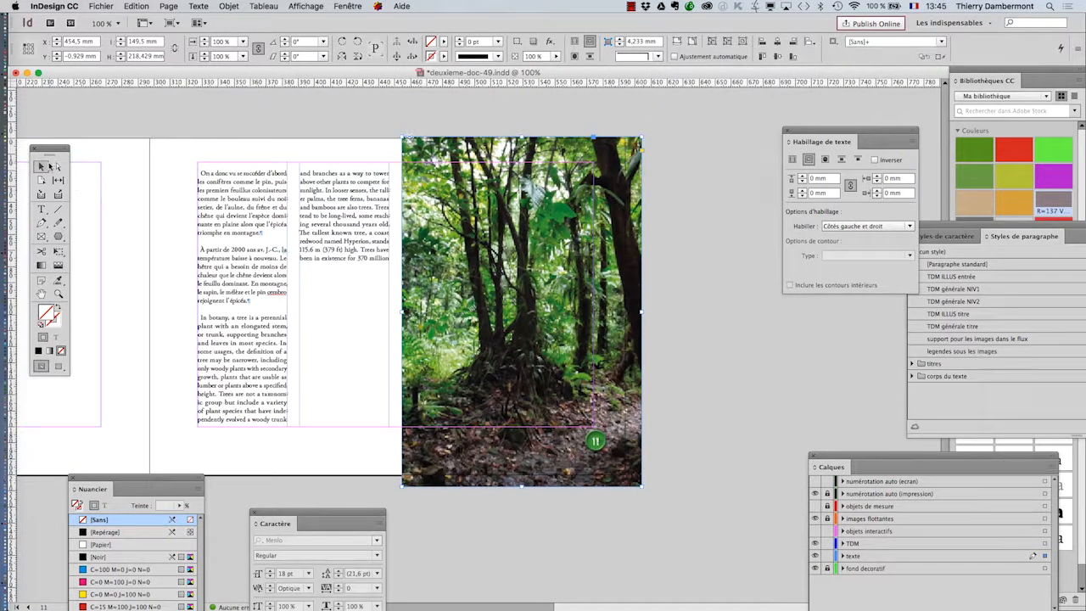
scroll(511, 161, "up", 1)
left_click_drag(656, 228, 658, 219)
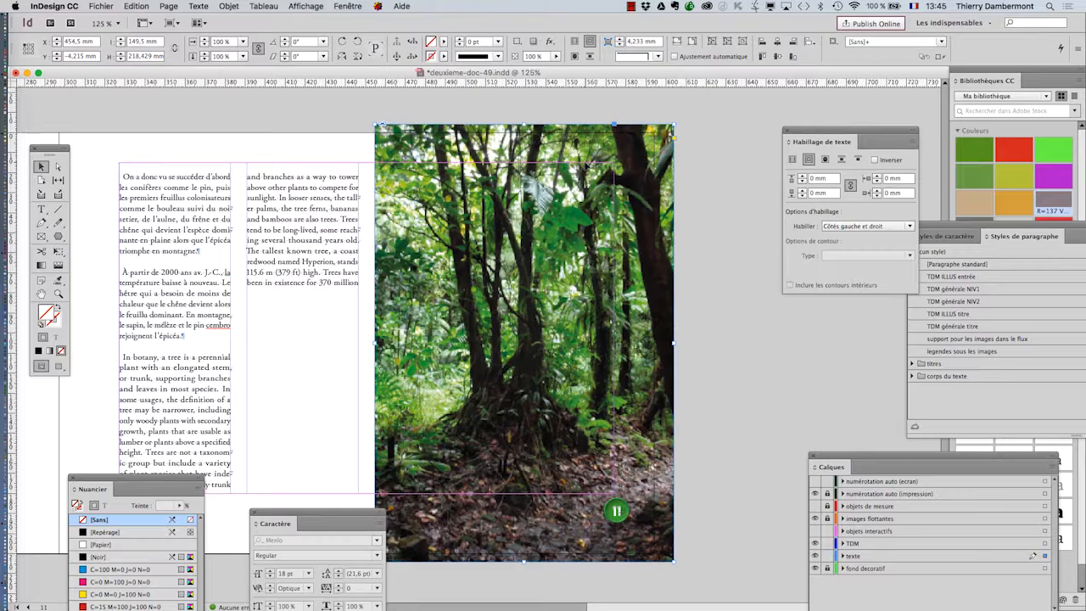
Extend the jungle frame on its upper, outer and lower sides to about 153.5 by 228.5 mm and fill it proportionally
left_click_drag(674, 123, 678, 112)
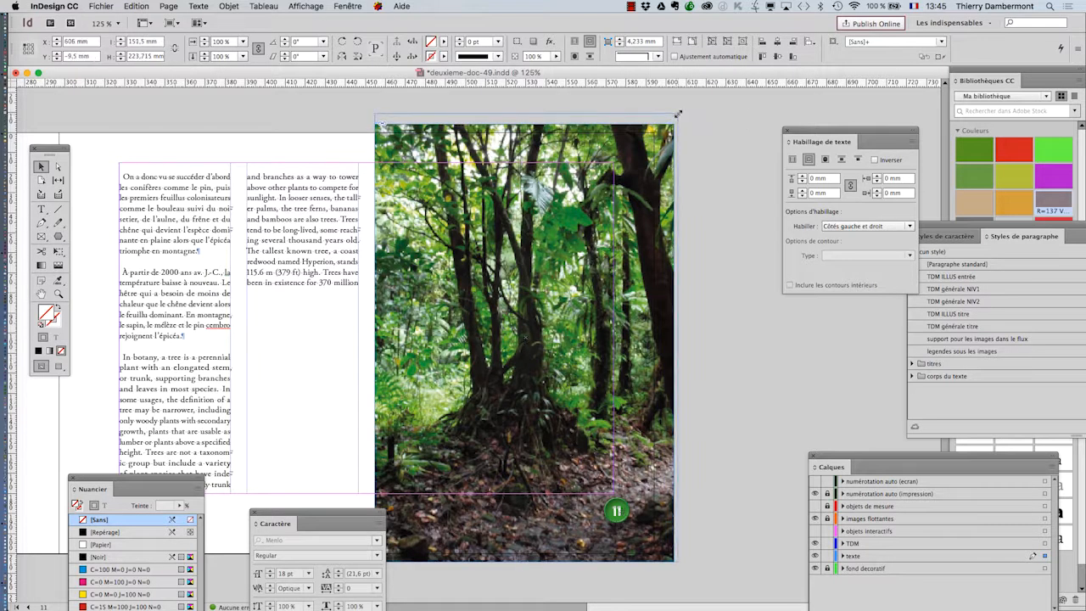
left_click_drag(678, 560, 682, 570)
left_click(230, 6)
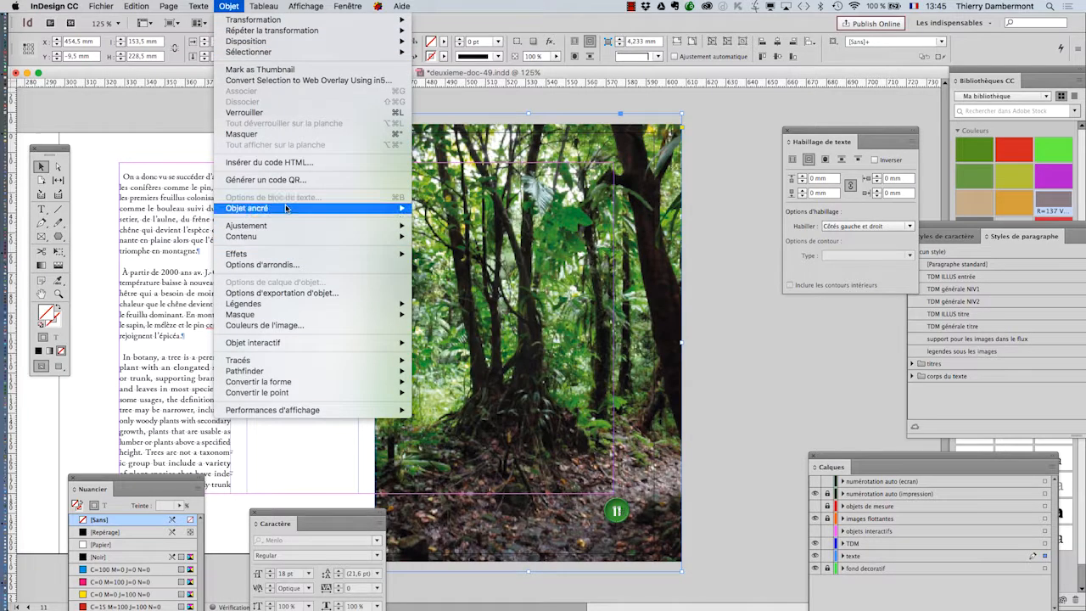
left_click(509, 225)
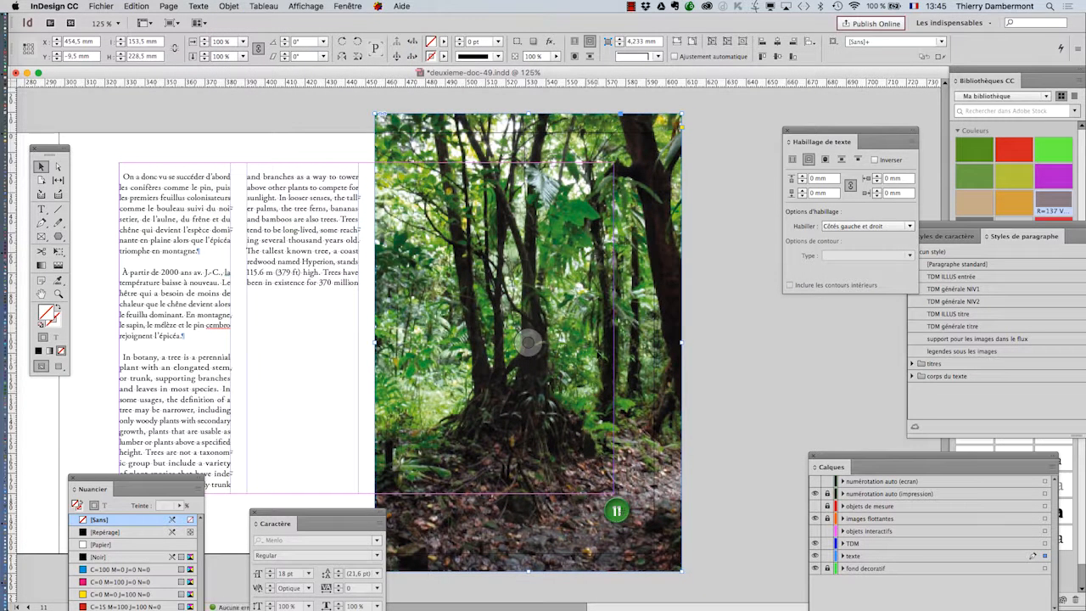
Shift the jungle photo horizontally inside its frame to a content position of about X -129 mm
scroll(581, 351, "down", 1)
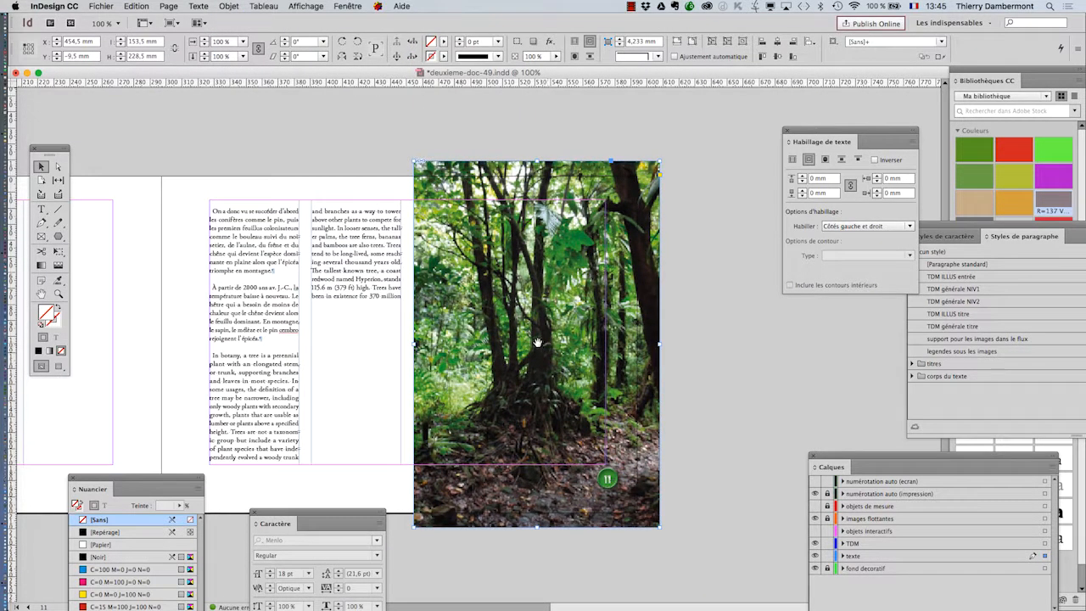
left_click(537, 343)
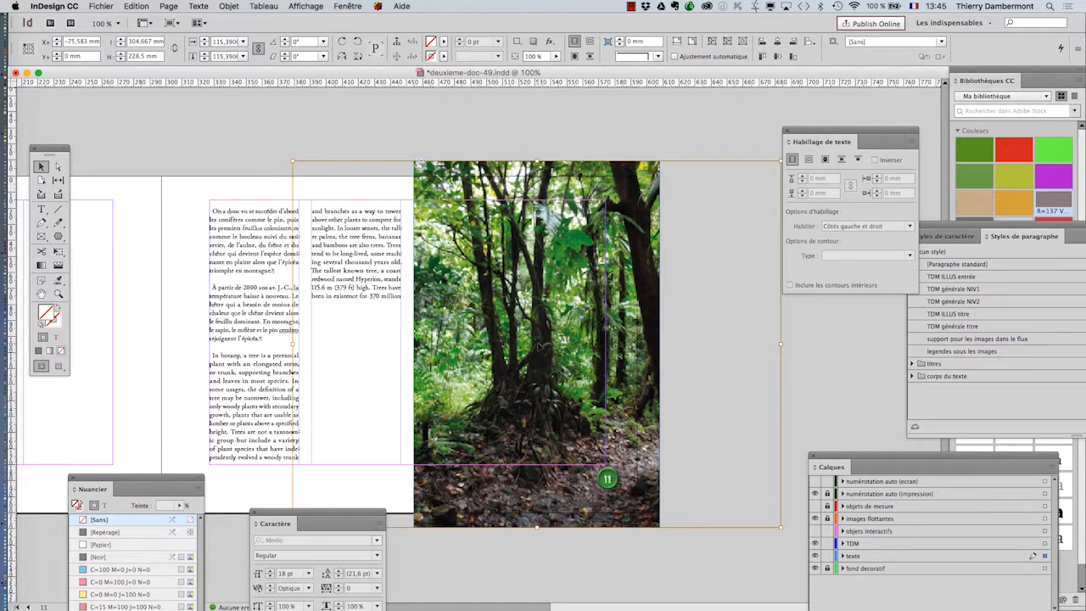
left_click_drag(538, 344, 454, 347)
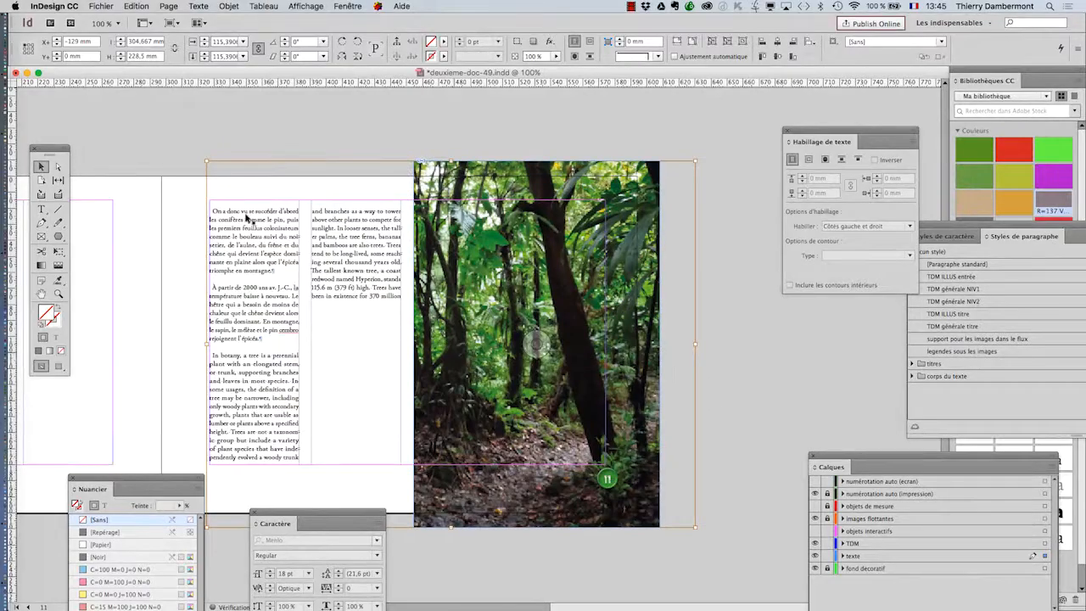
Deselect the image and preview the page 10–11 spread trimmed at the page edges
left_click(116, 140)
left_click(57, 367)
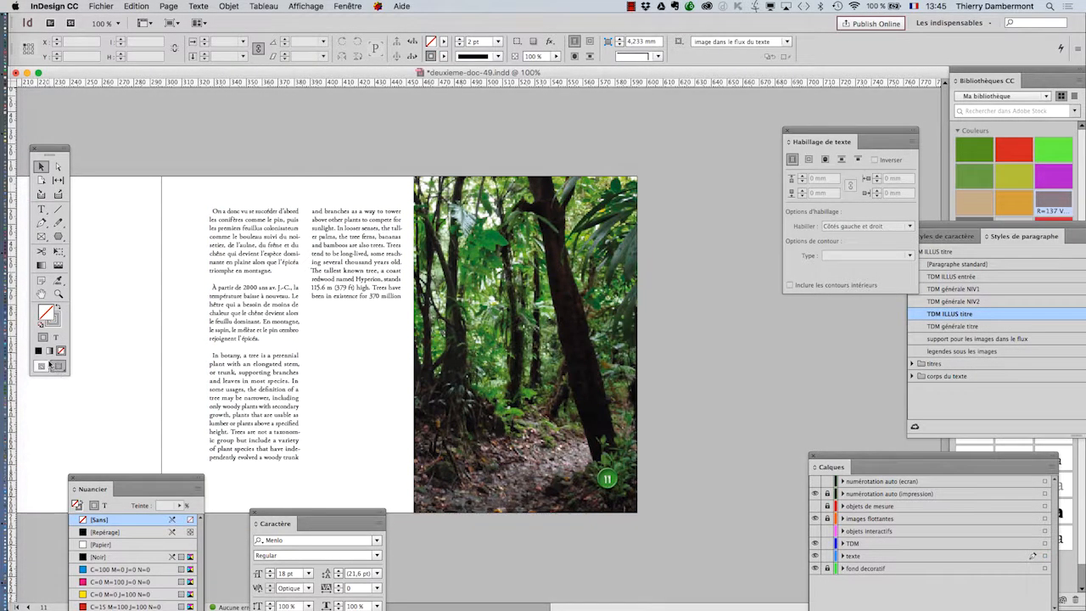
left_click(41, 294)
left_click_drag(390, 331, 500, 273)
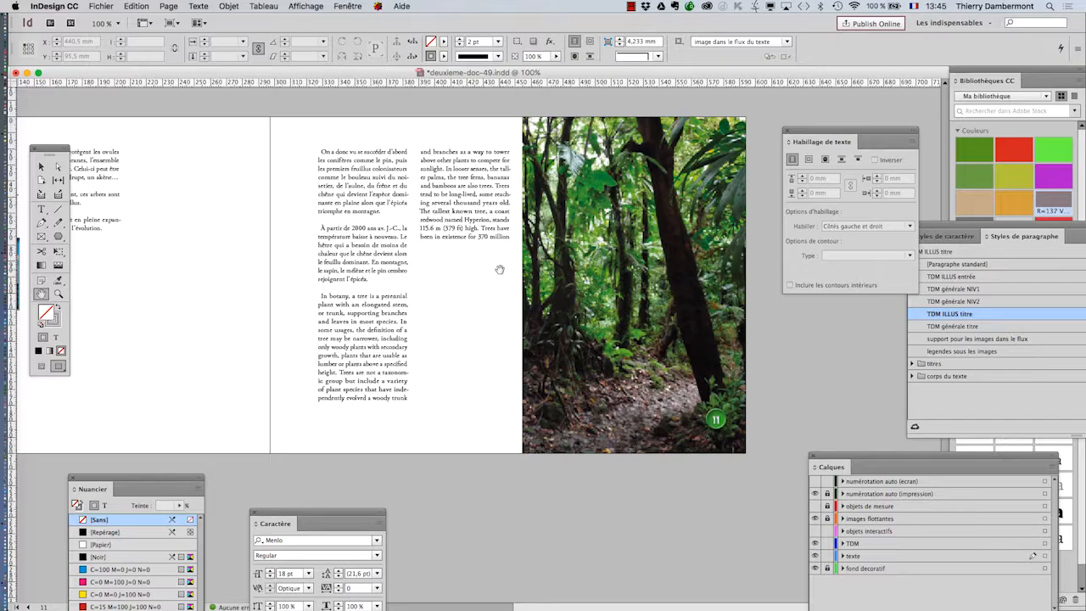
Bring the Layers panel beside page 11 and select the jungle image in normal view mode
left_click_drag(868, 458, 682, 261)
scroll(475, 250, "right", 5)
left_click_drag(469, 281, 407, 325)
left_click_drag(693, 258, 624, 186)
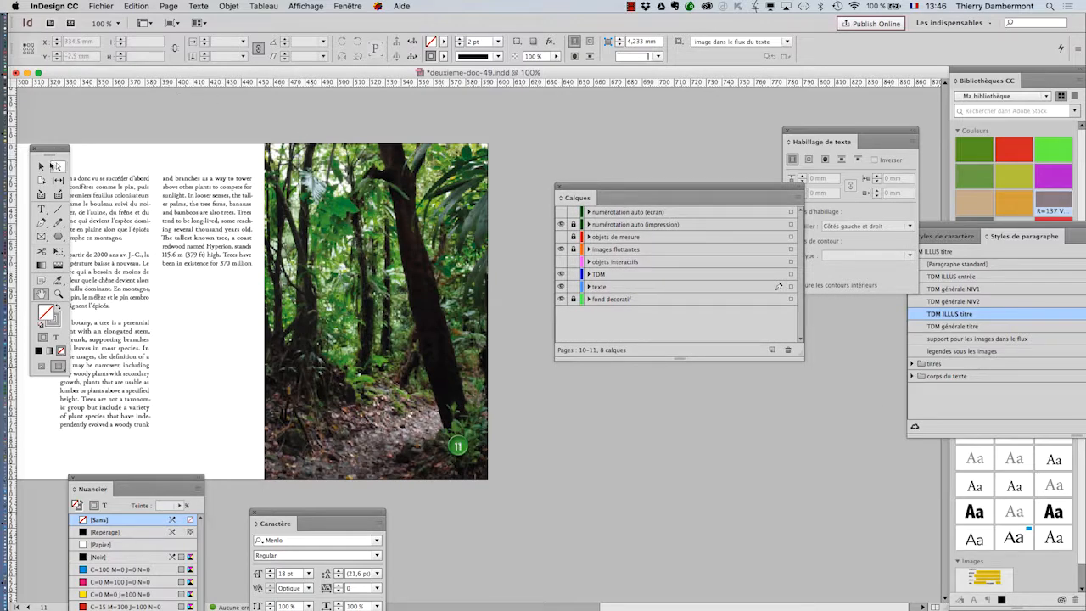
left_click(42, 166)
left_click(381, 202)
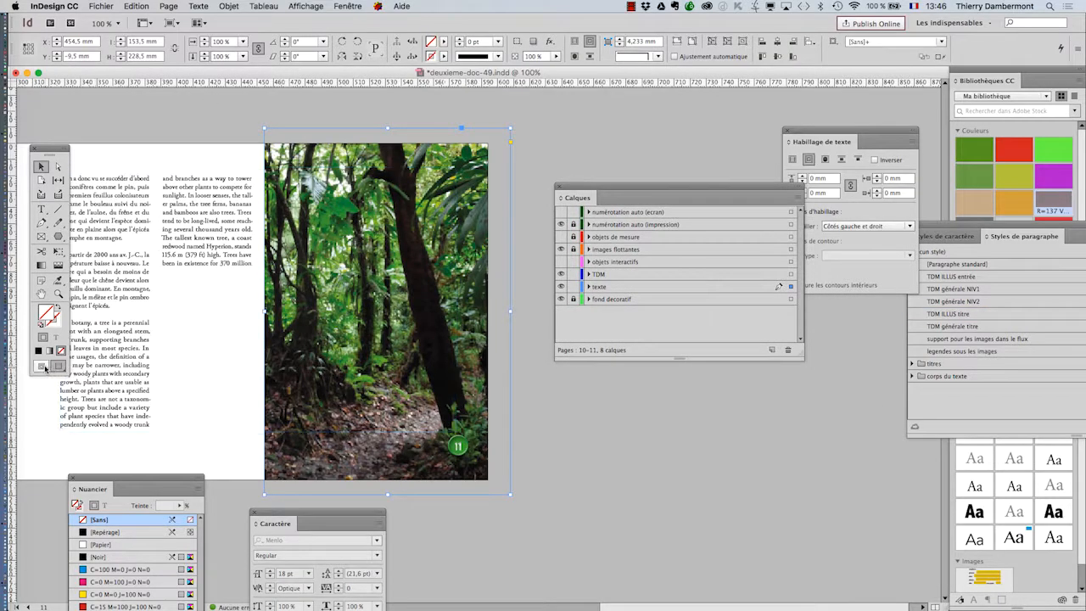
key("super+alt+shift+c")
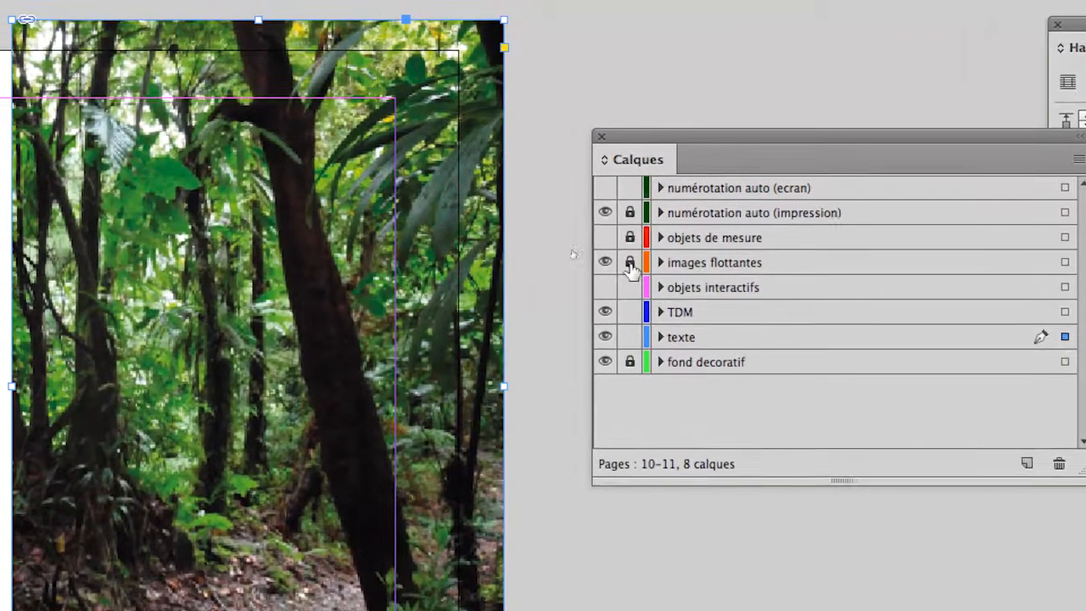
Unlock the "images flottantes" layer and transfer the selected jungle image to it from the "texte" layer
left_click(344, 210)
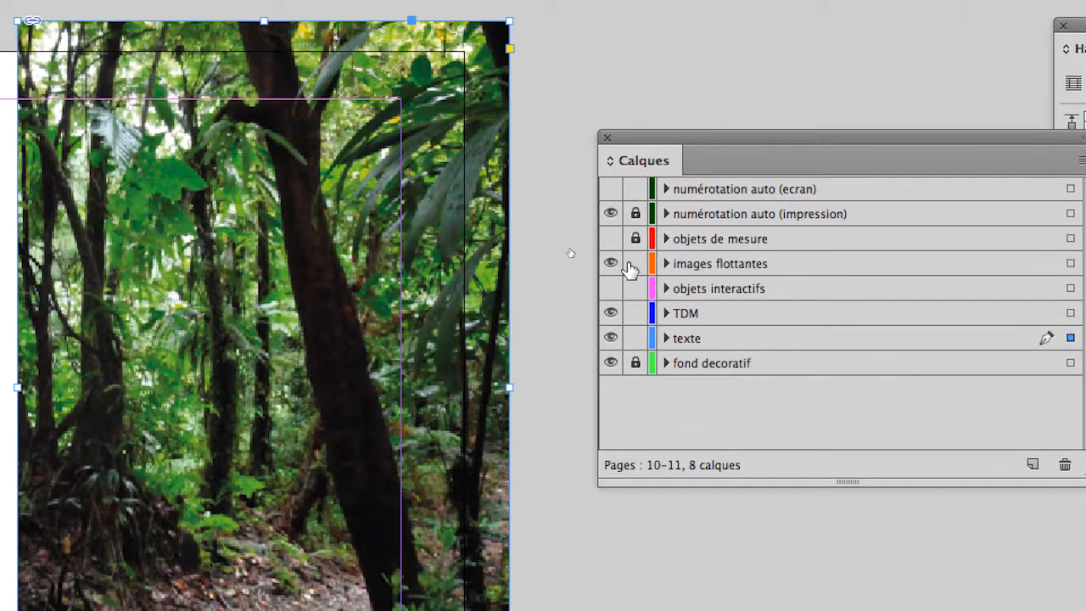
left_click(634, 264)
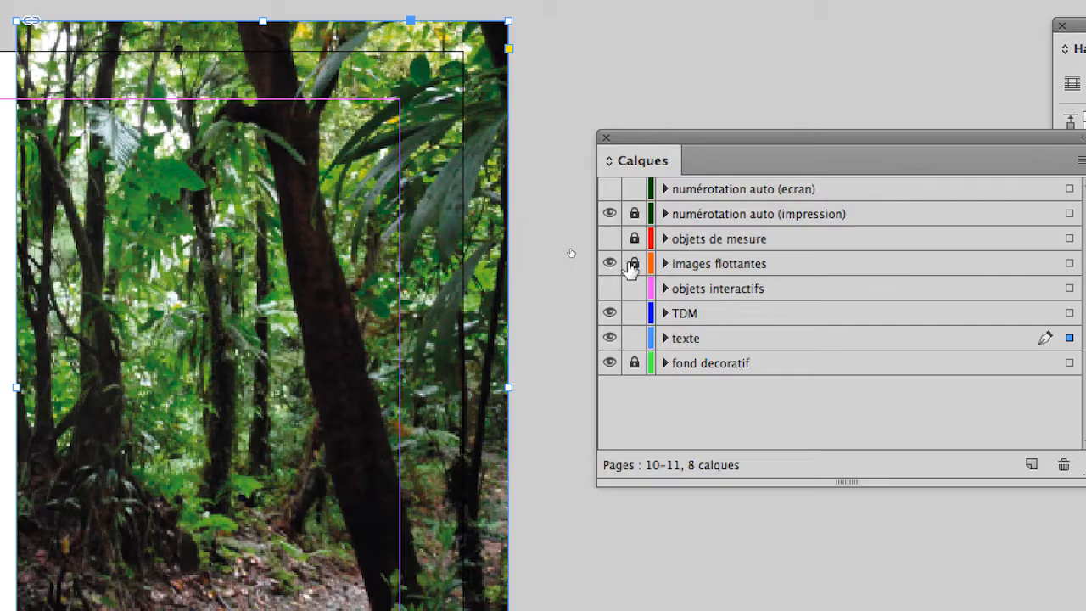
left_click(634, 264)
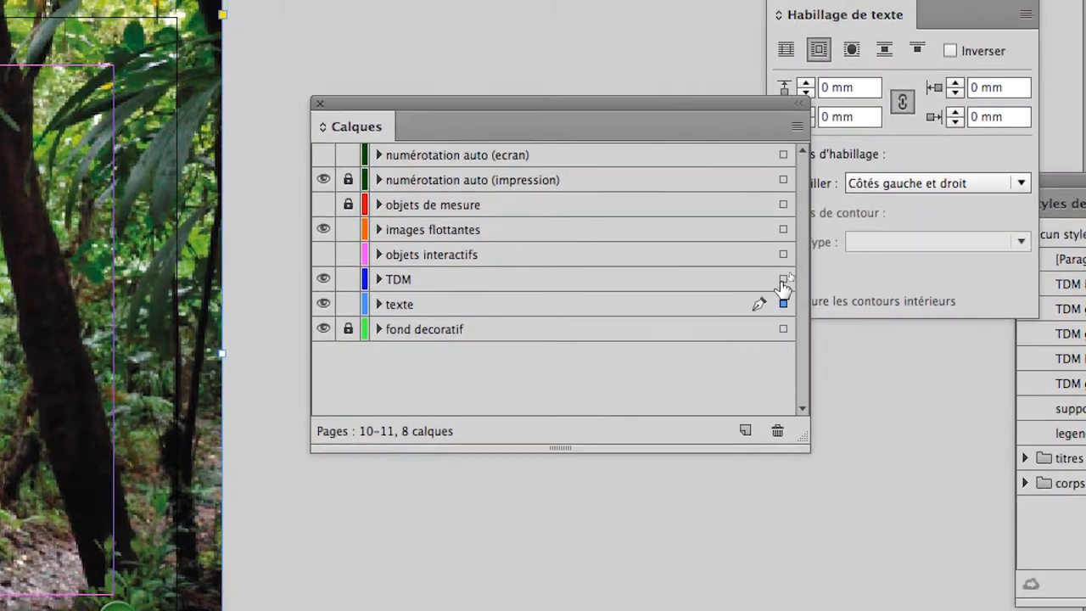
left_click(783, 229)
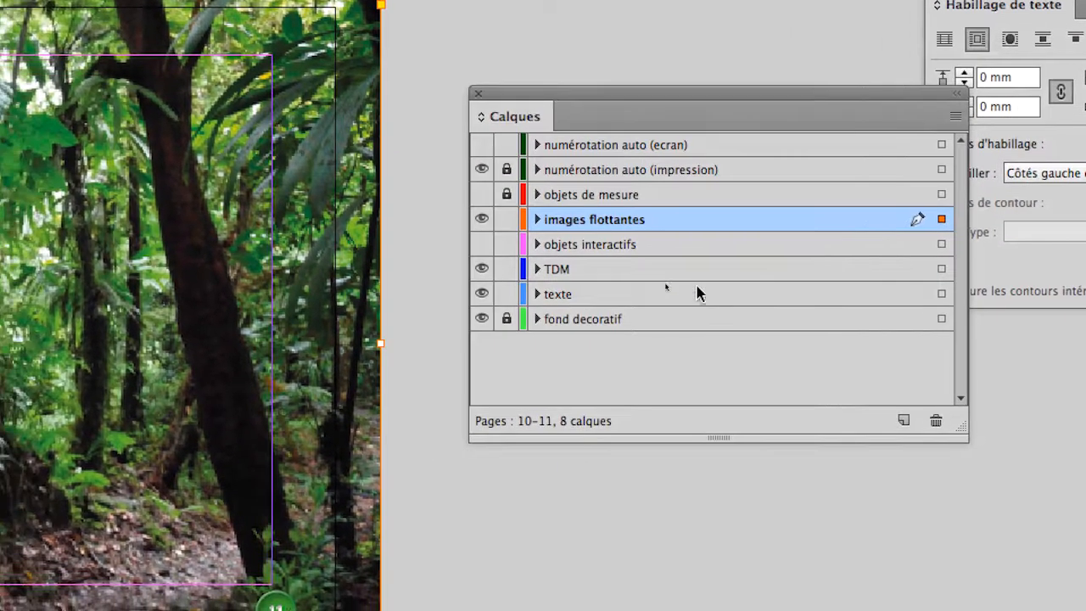
Lock the "texte", "TDM", "objets interactifs" and "numérotation auto (ecran)" layers and deselect the image
left_click(506, 293)
left_click(506, 269)
left_click(506, 249)
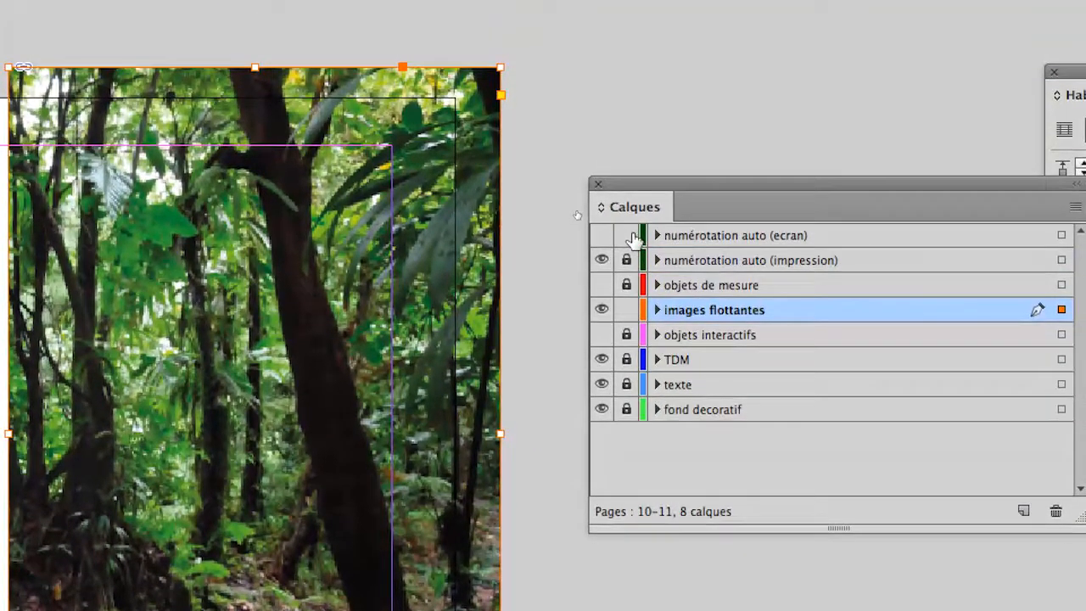
left_click(631, 162)
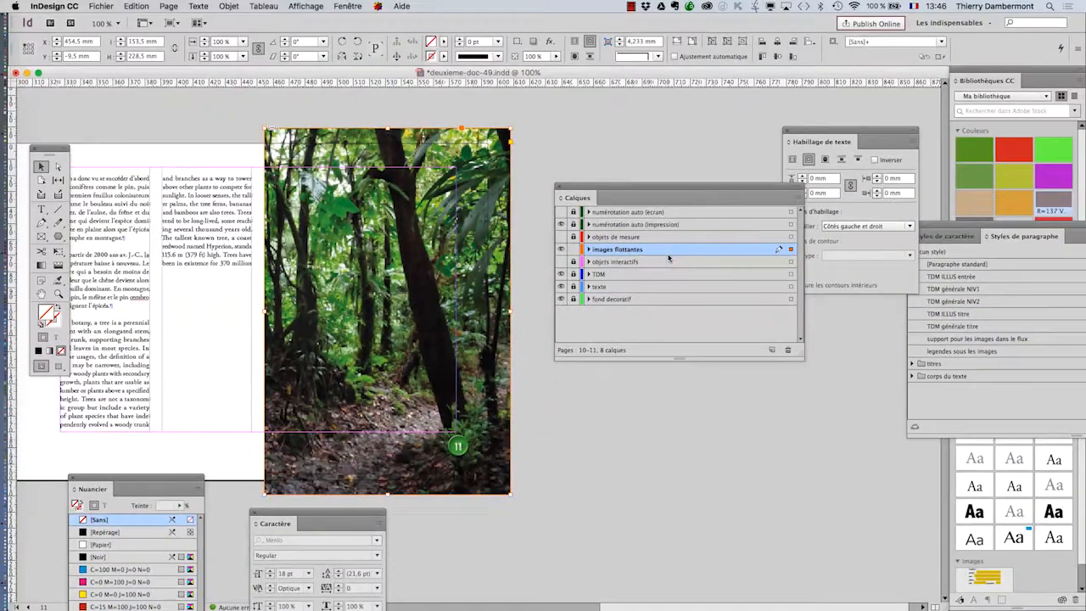
left_click(748, 422)
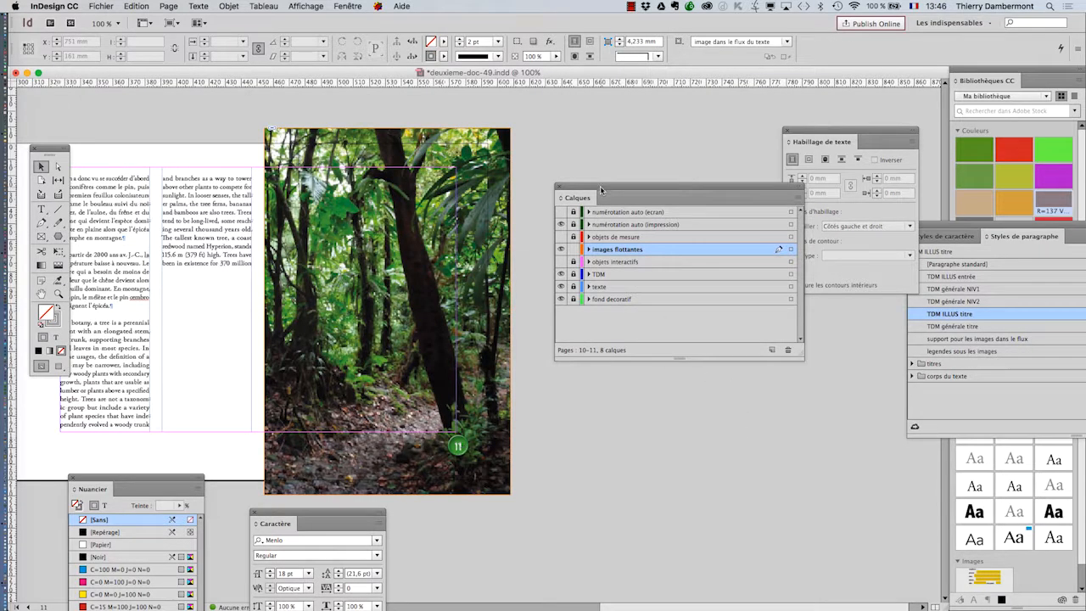
Move the Layers panel away so all of page 11 and its jungle image can be seen
left_click_drag(601, 190, 766, 141)
scroll(679, 204, "left", 5)
scroll(679, 204, "down", 1)
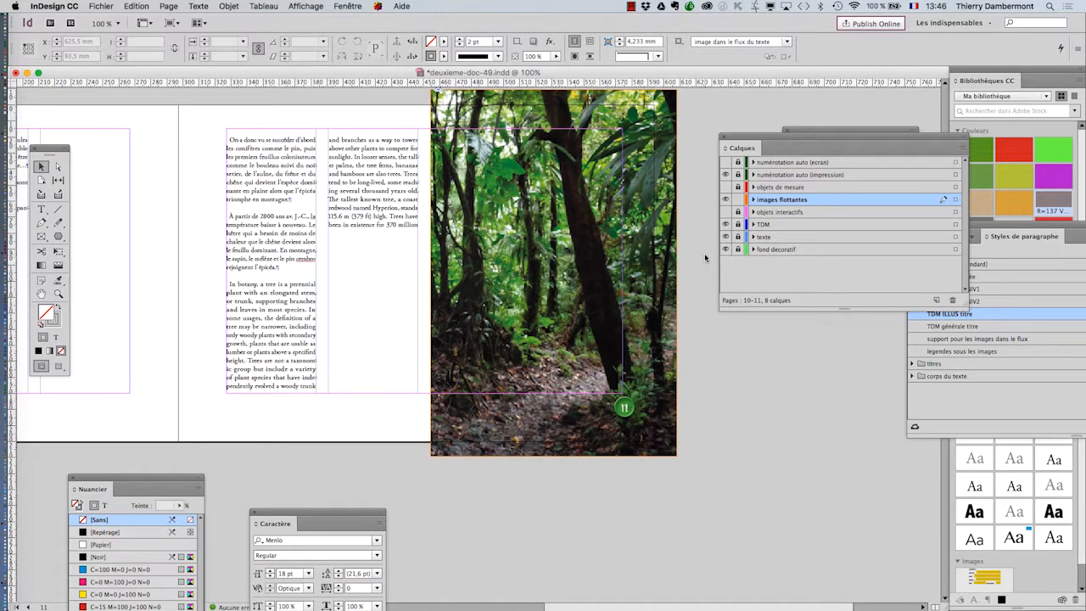
Switch to Firefox and return to the Google Images results for jungle "public domain"
key("super+Tab")
left_click(500, 308)
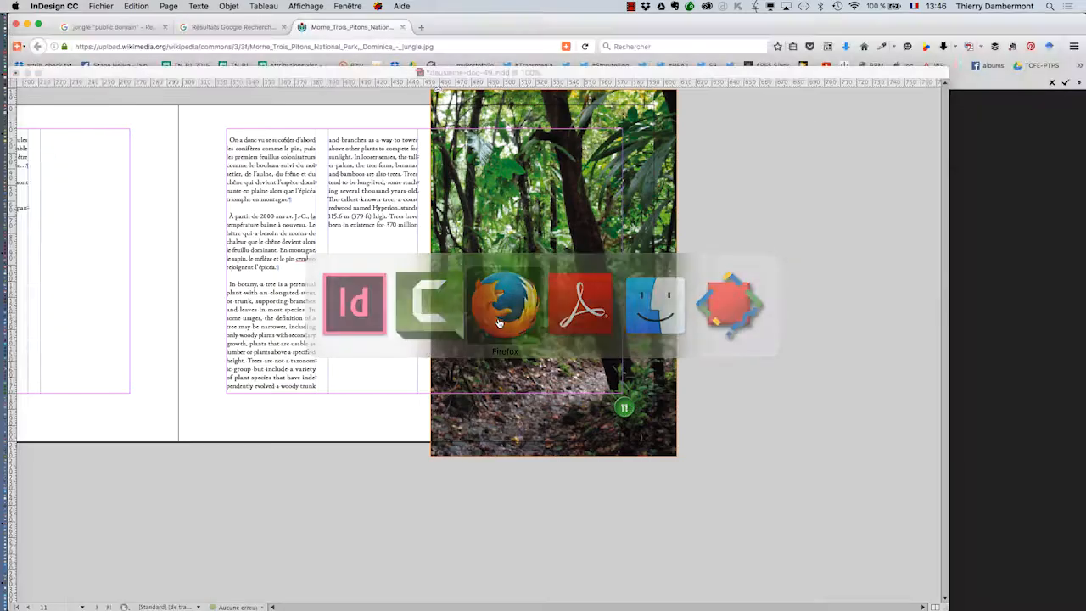
left_click(110, 26)
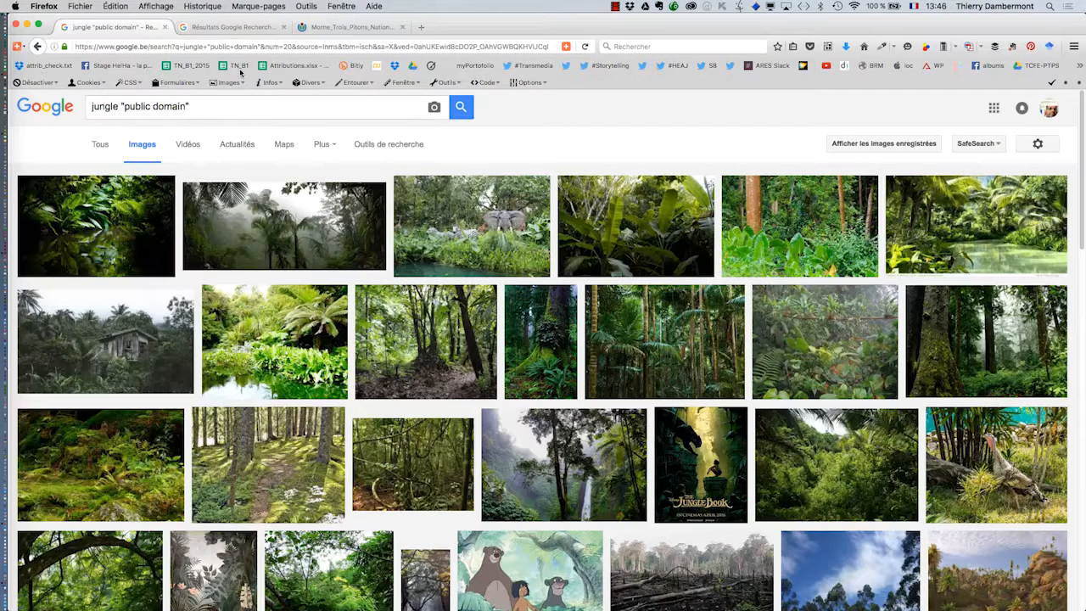
Search Google Images for desert "public domain"
left_click(118, 101)
double_click(109, 102)
type("desert")
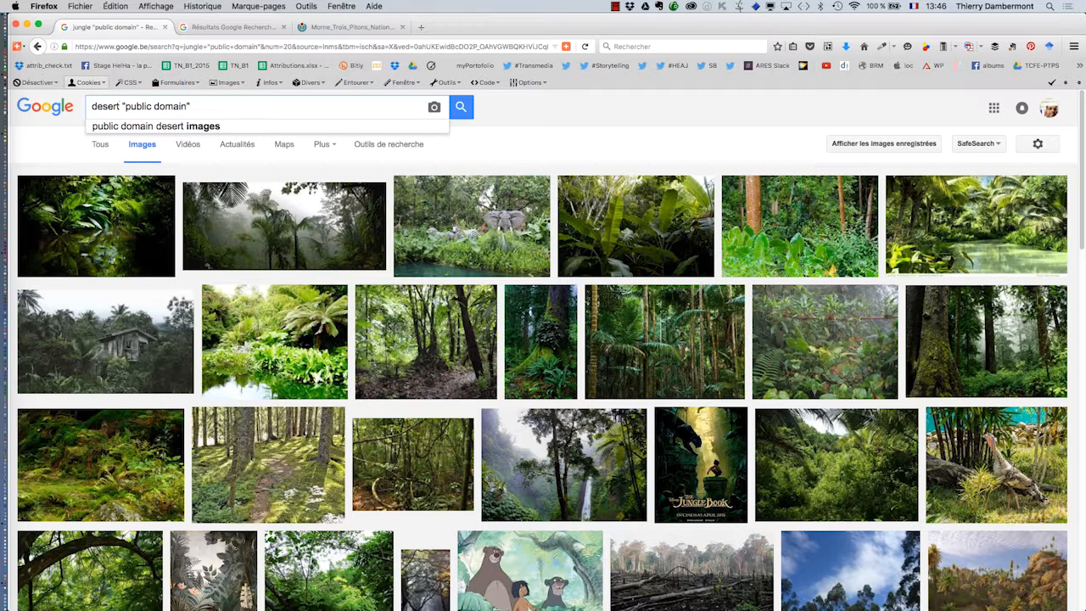
key("Return")
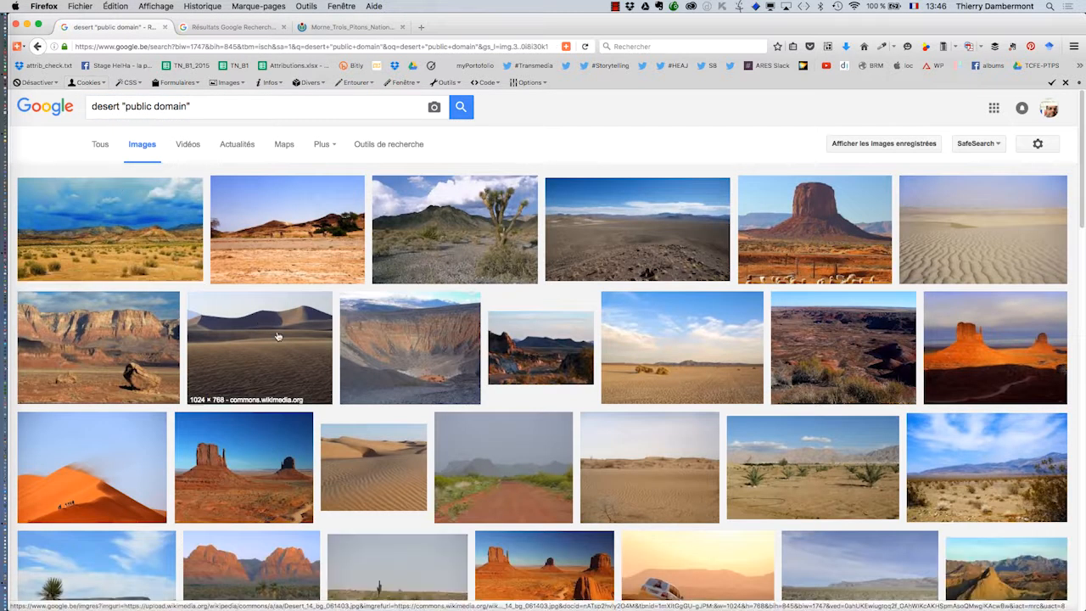
Open the publicdomainarchive.com photo of hikers on an orange dune at full size in its own tab
scroll(407, 363, "down", 3)
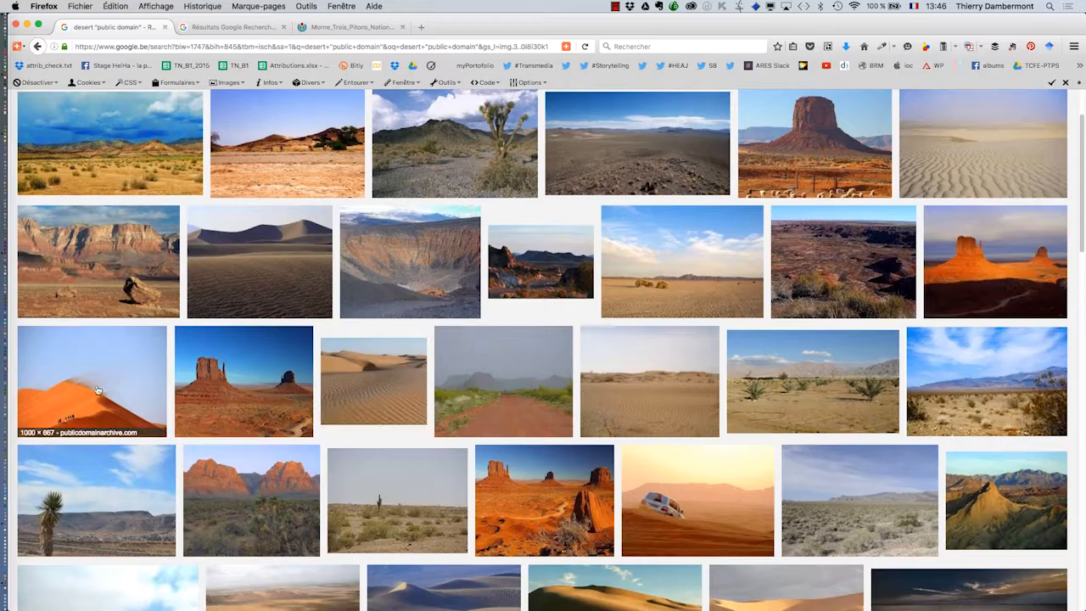
left_click(81, 379, "super")
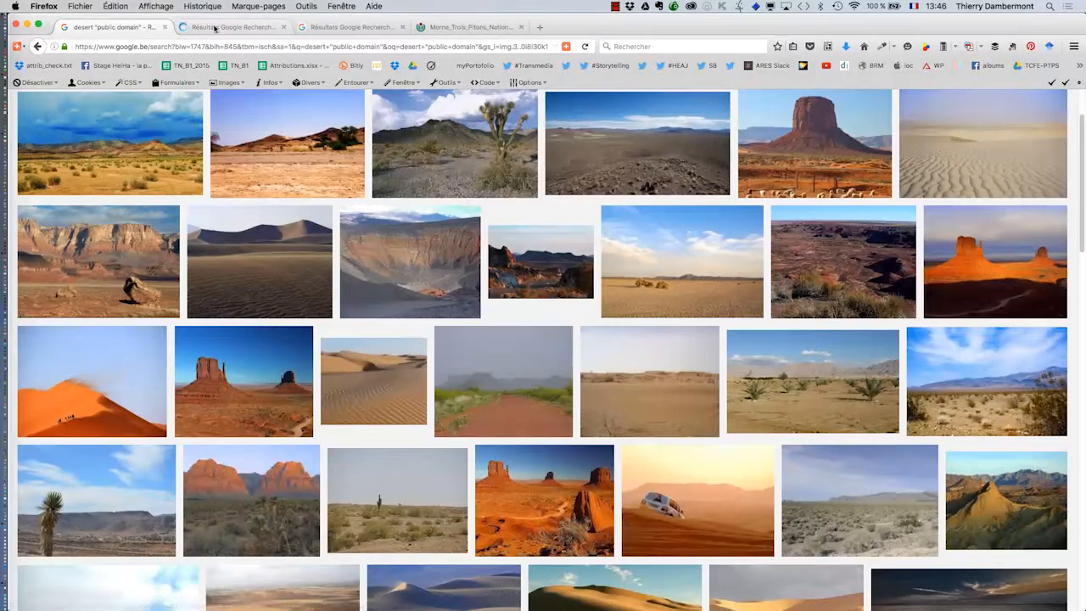
left_click(215, 28)
left_click(840, 304)
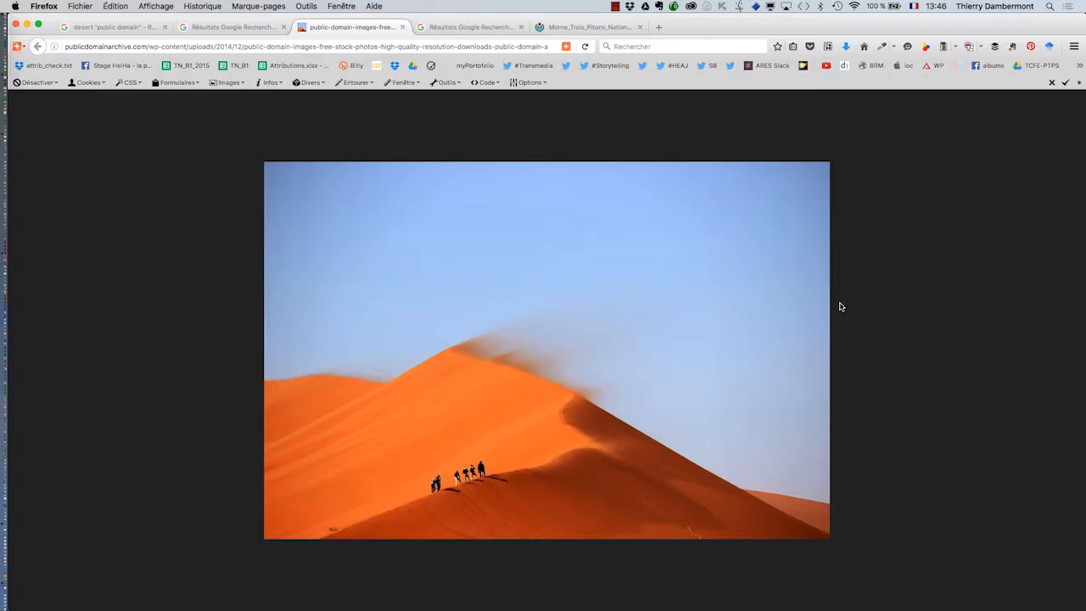
Save the orange dune photo under its proposed name in the ID-premier-jour folder
right_click(573, 311)
left_click(749, 345)
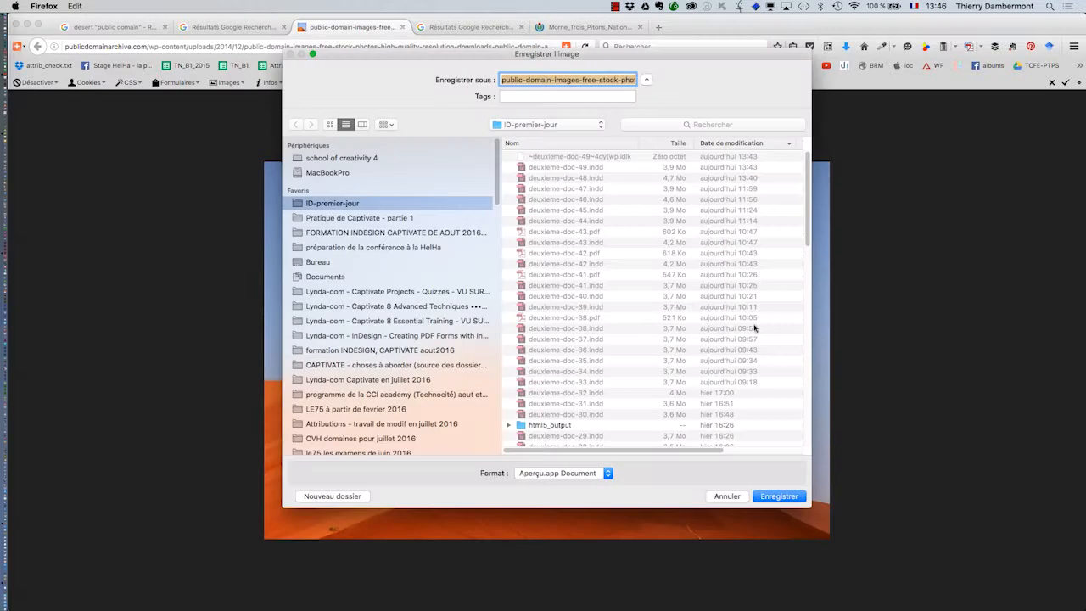
left_click(778, 496)
Switch to InDesign and find the empty page 14 opposite the "2. Rouages de la végétation souterraine" page
key("super+Tab")
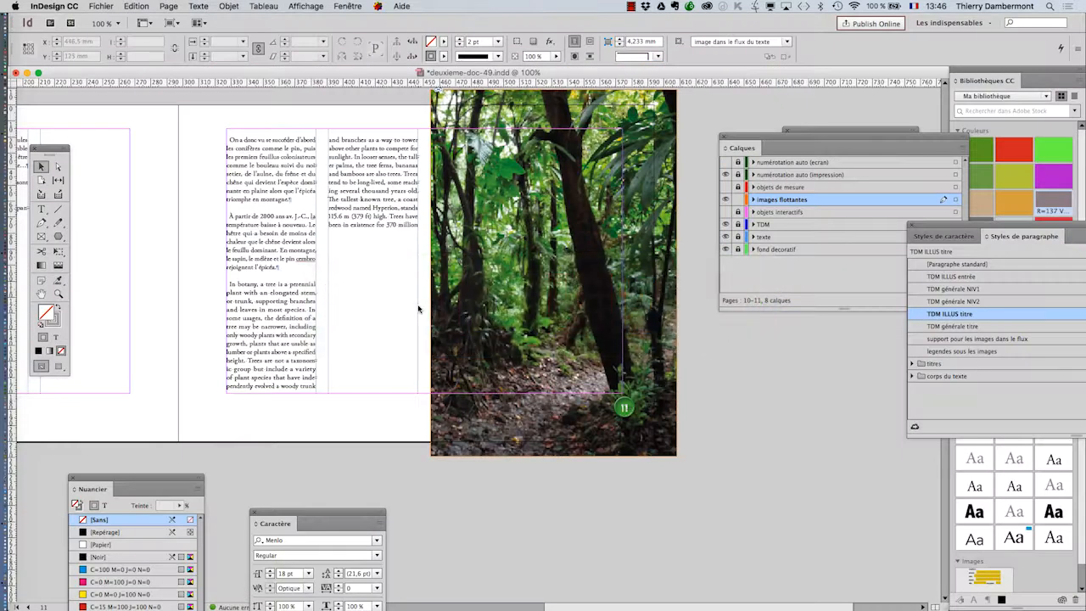
key("super+minus")
key("super+minus")
key("super+minus")
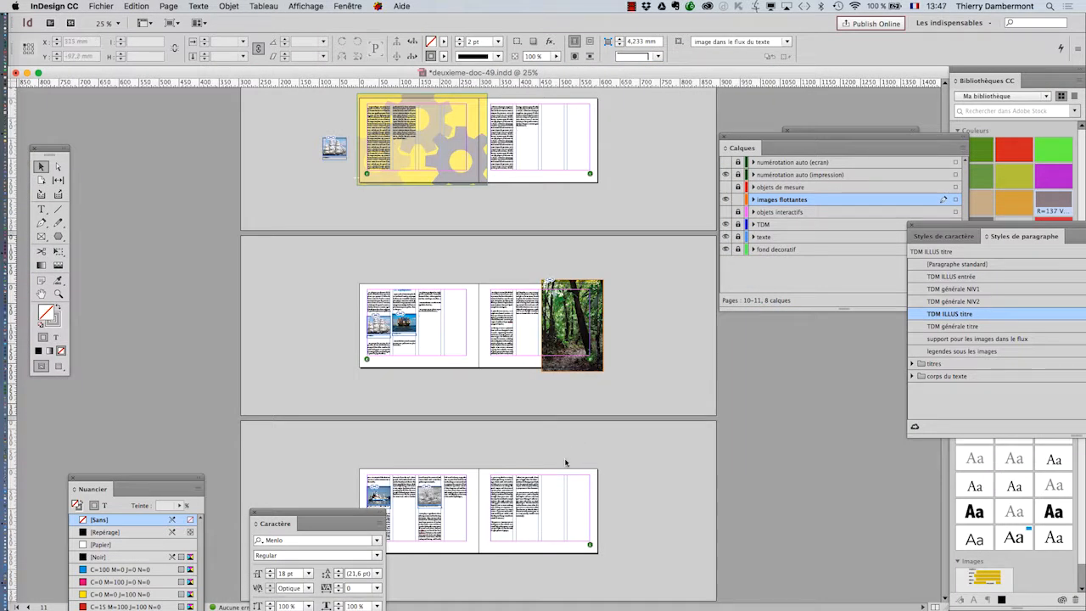
scroll(566, 462, "down", 5)
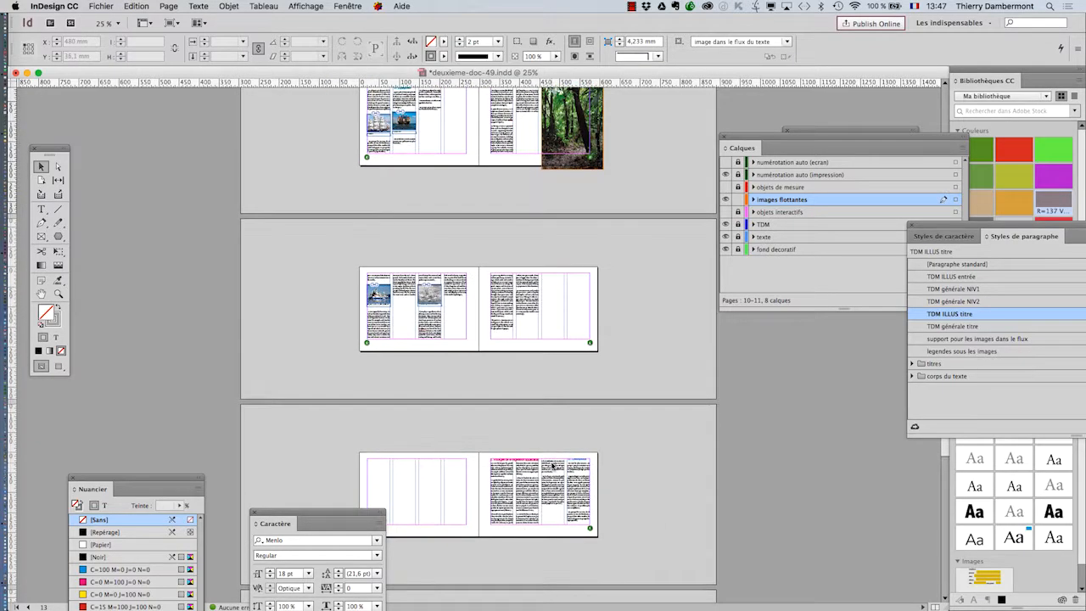
scroll(489, 520, "up", 2)
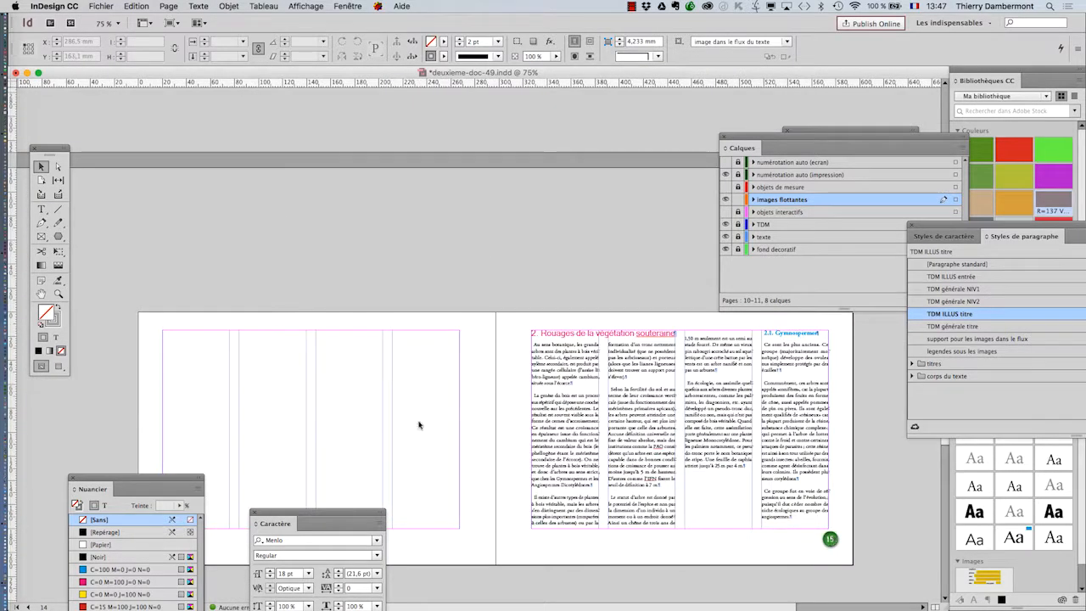
left_click_drag(396, 390, 391, 246)
left_click_drag(235, 235, 440, 286)
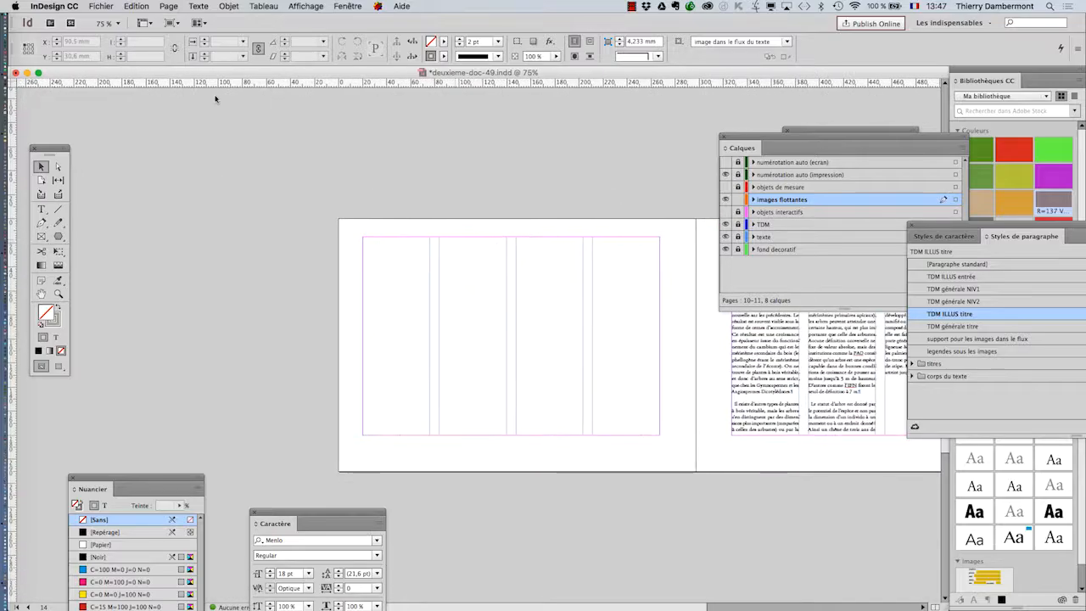
Import the public-domain…-1000x667.jpg dune photo and place it about 247 × 165 mm, overlapping page 14's upper-left corner
left_click(101, 6)
left_click(130, 151)
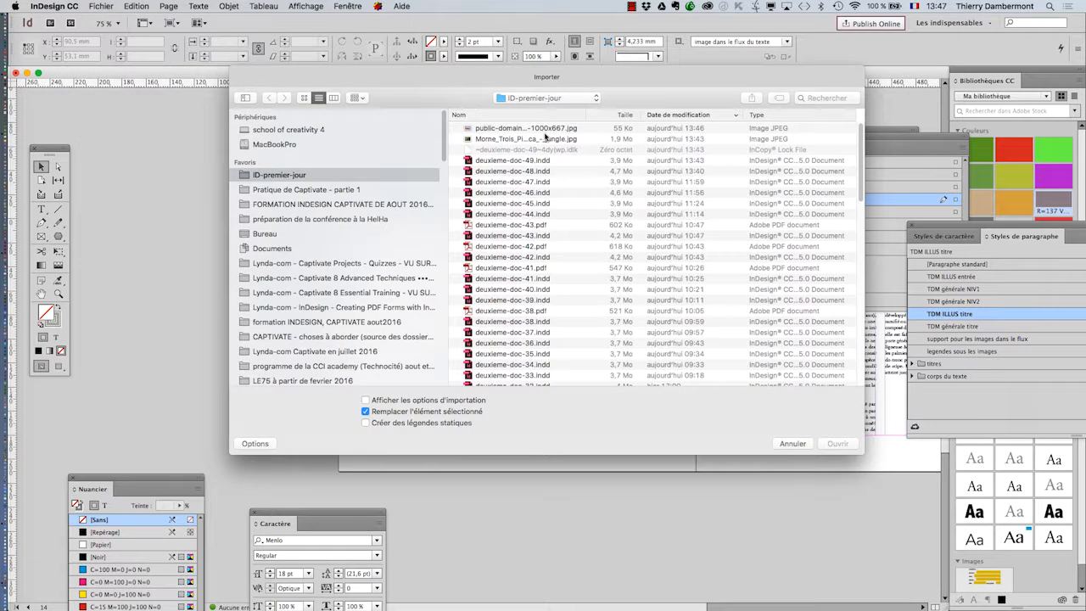
left_click(547, 138)
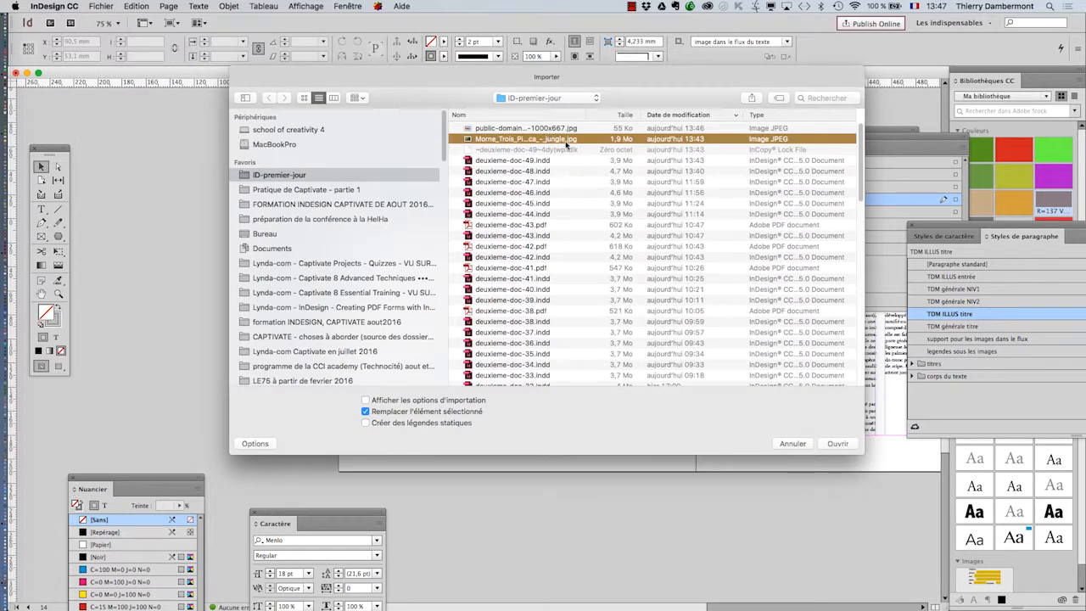
left_click(566, 129)
left_click(856, 446)
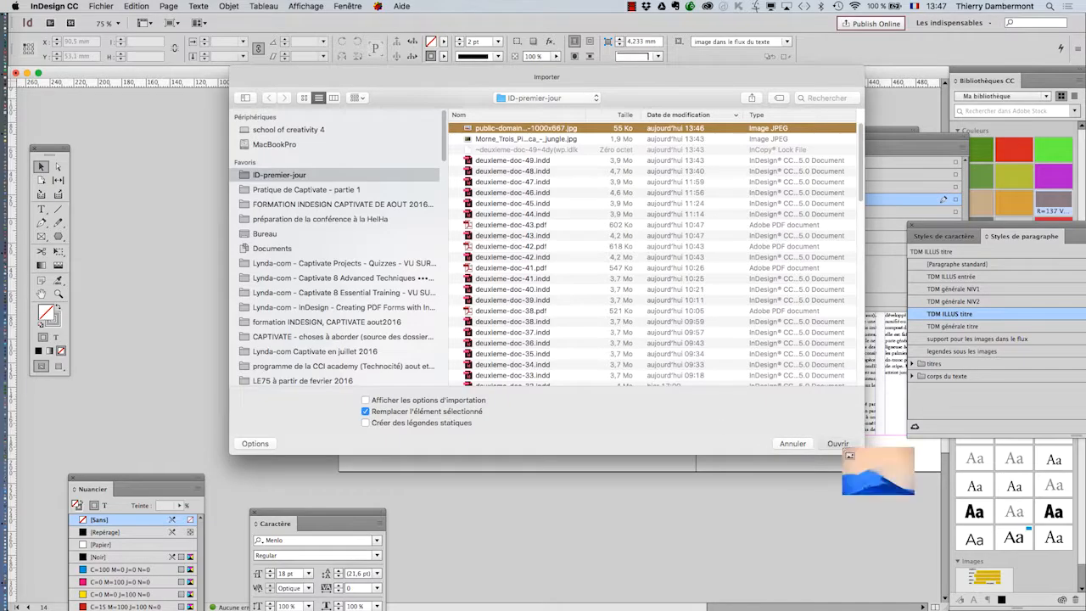
left_click_drag(126, 138, 422, 280)
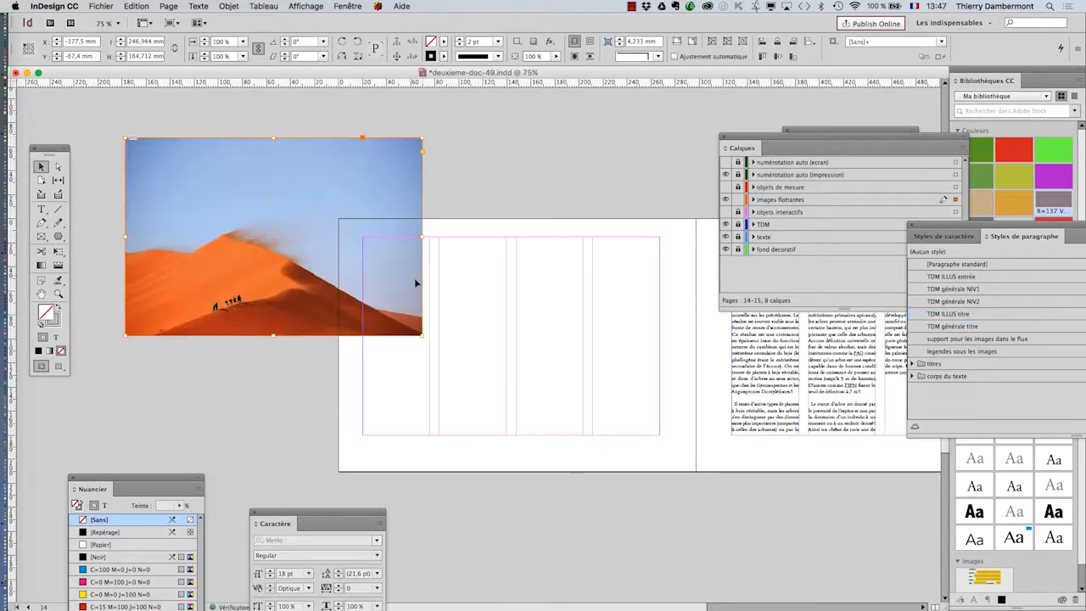
Move the dune photo into page 14's upper-left bleed and enlarge its frame to about 330 × 233 mm, extending onto page 15
left_click_drag(738, 146, 822, 135)
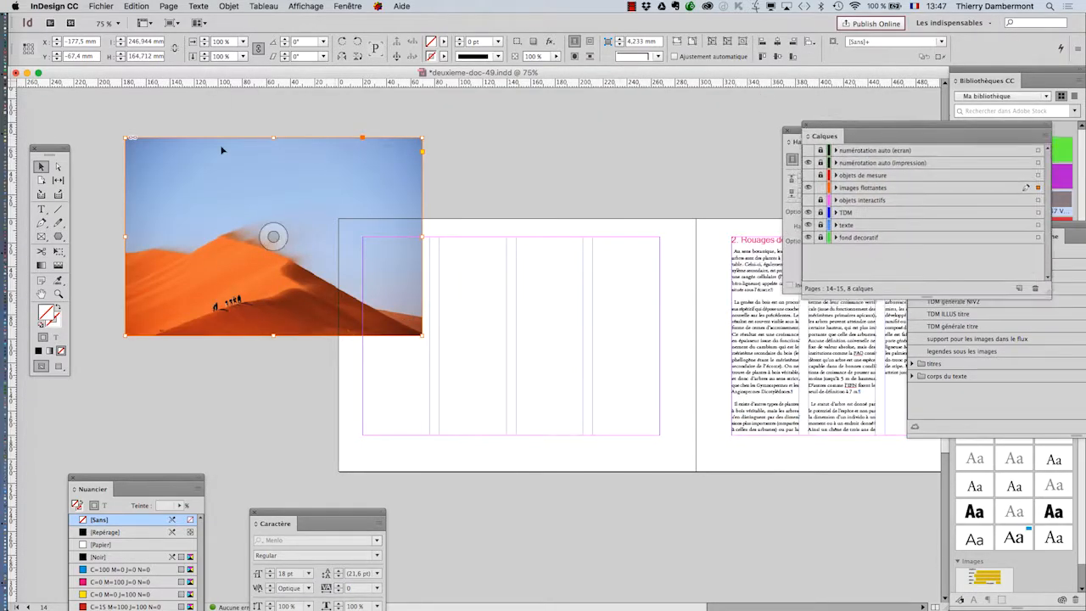
left_click_drag(173, 175, 372, 243)
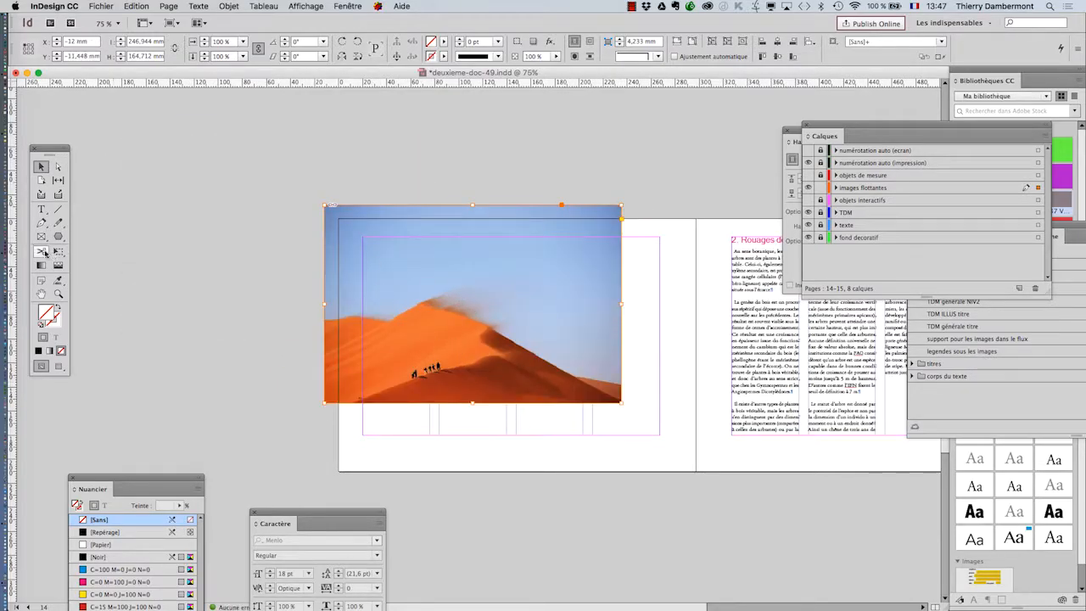
left_click_drag(622, 403, 718, 482)
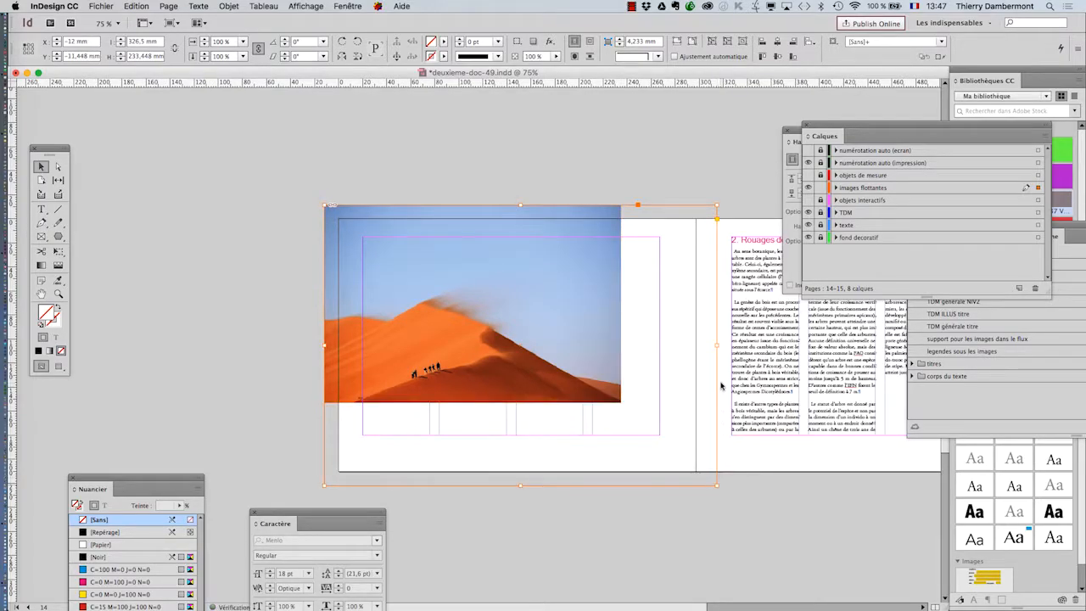
scroll(714, 381, "up", 2)
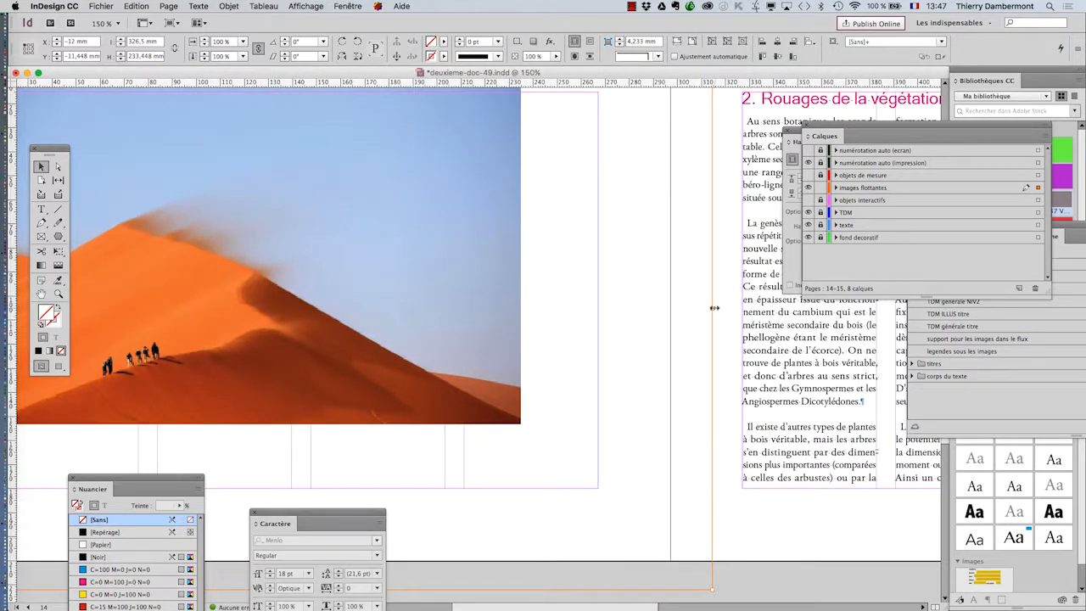
left_click_drag(713, 309, 720, 309)
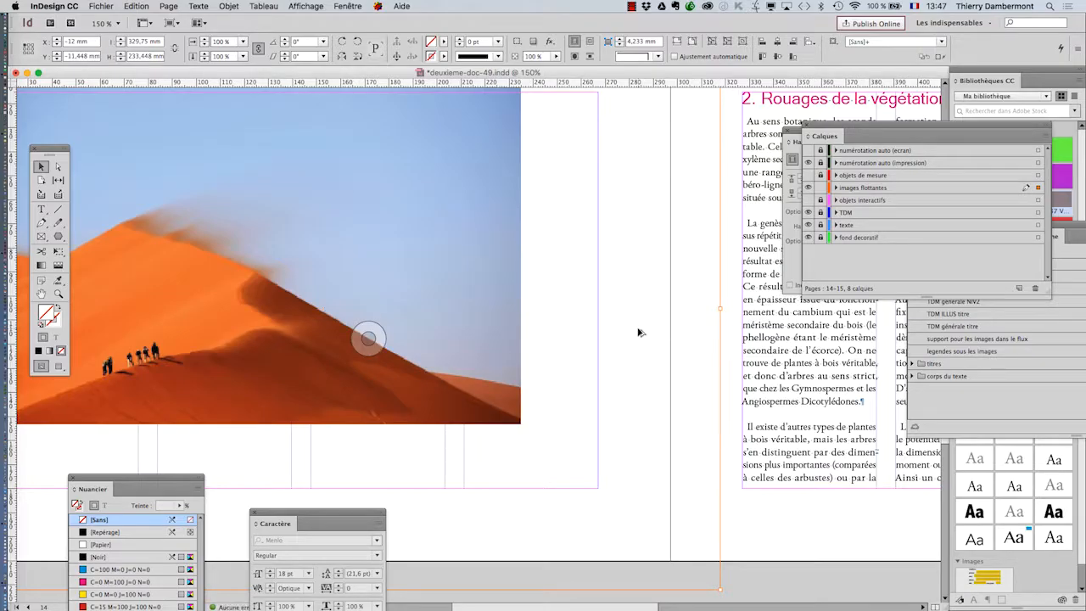
Fill the frame proportionally with the dune photo, switch to preview mode and deselect the image
scroll(627, 348, "down", 2)
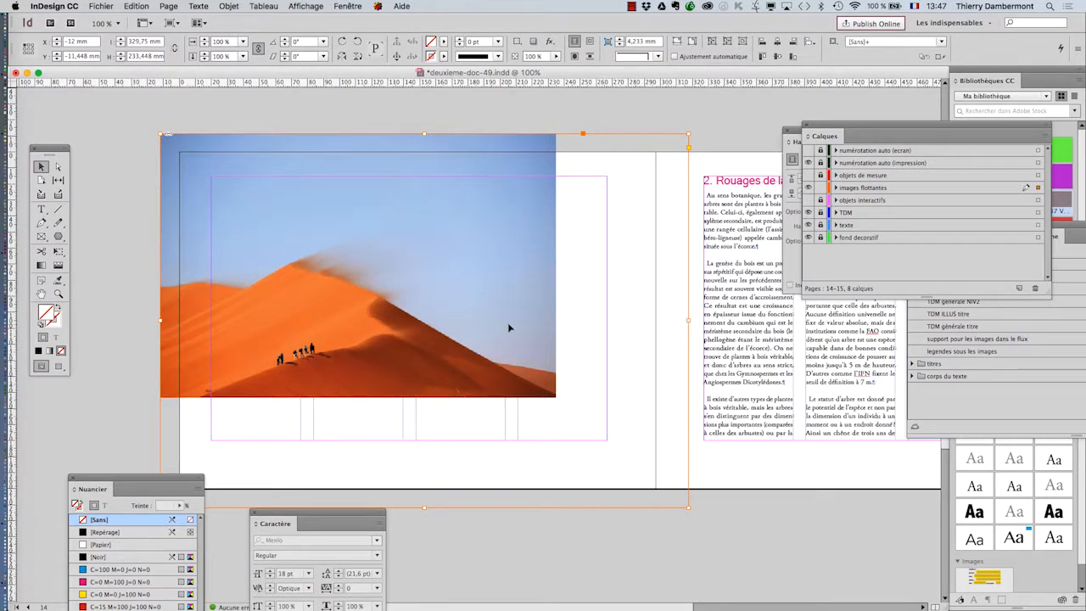
left_click_drag(465, 300, 371, 260)
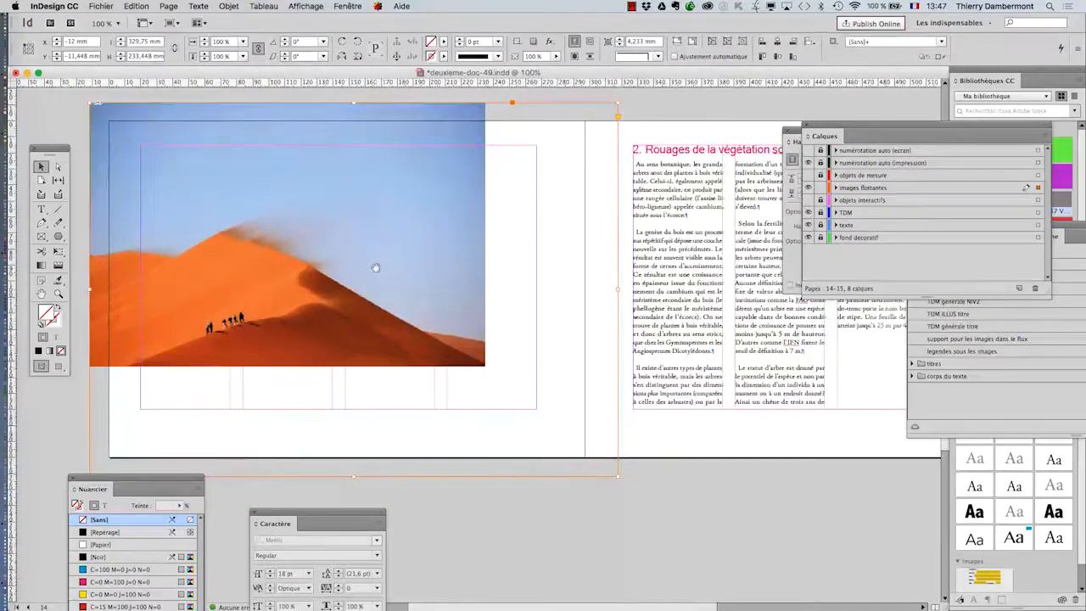
left_click(229, 6)
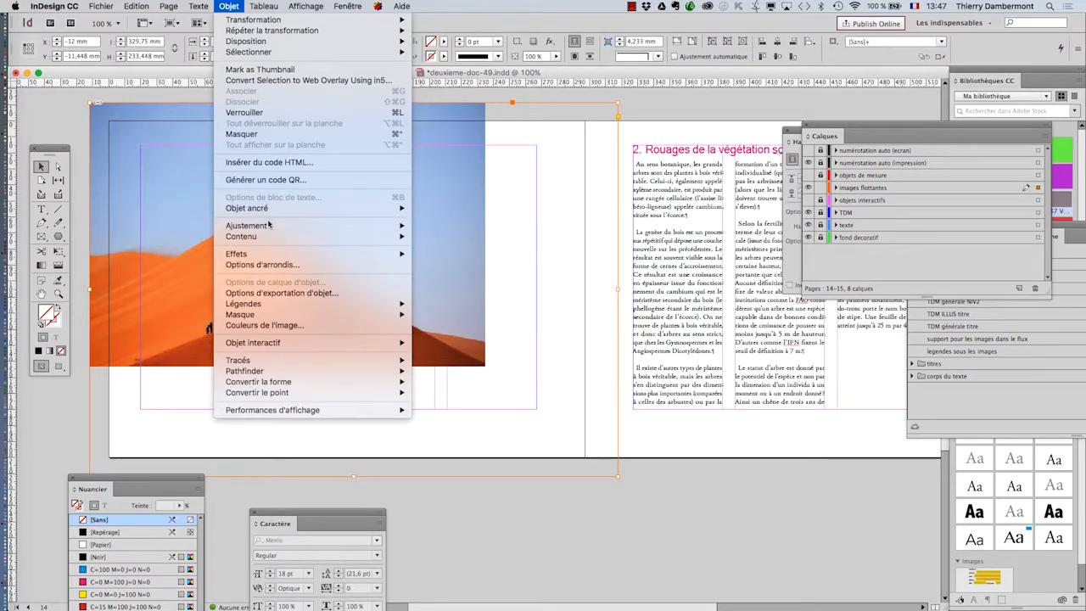
mouse_move(270, 225)
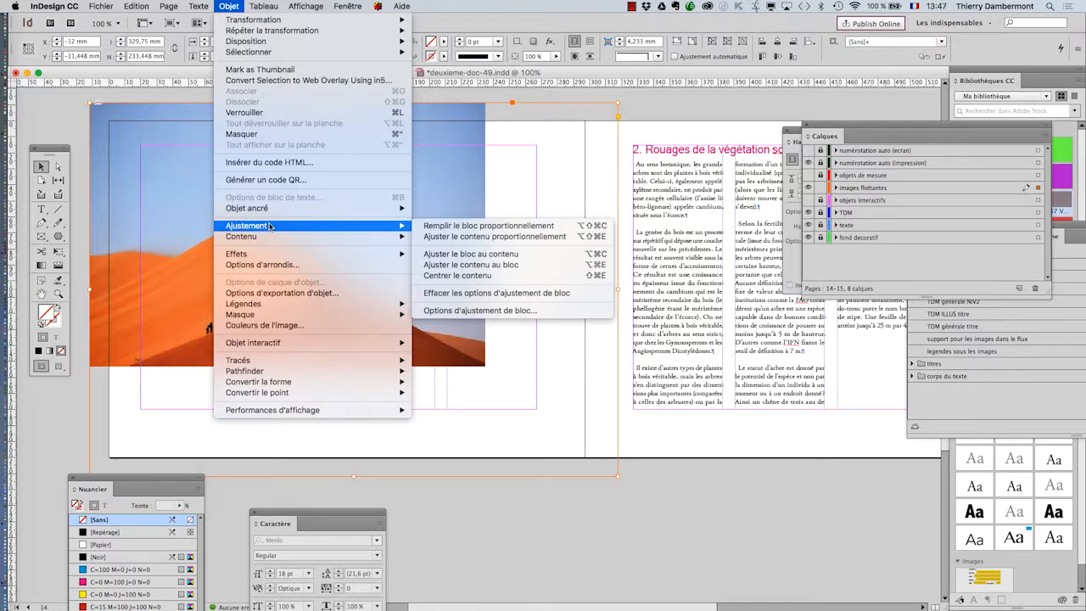
left_click(452, 226)
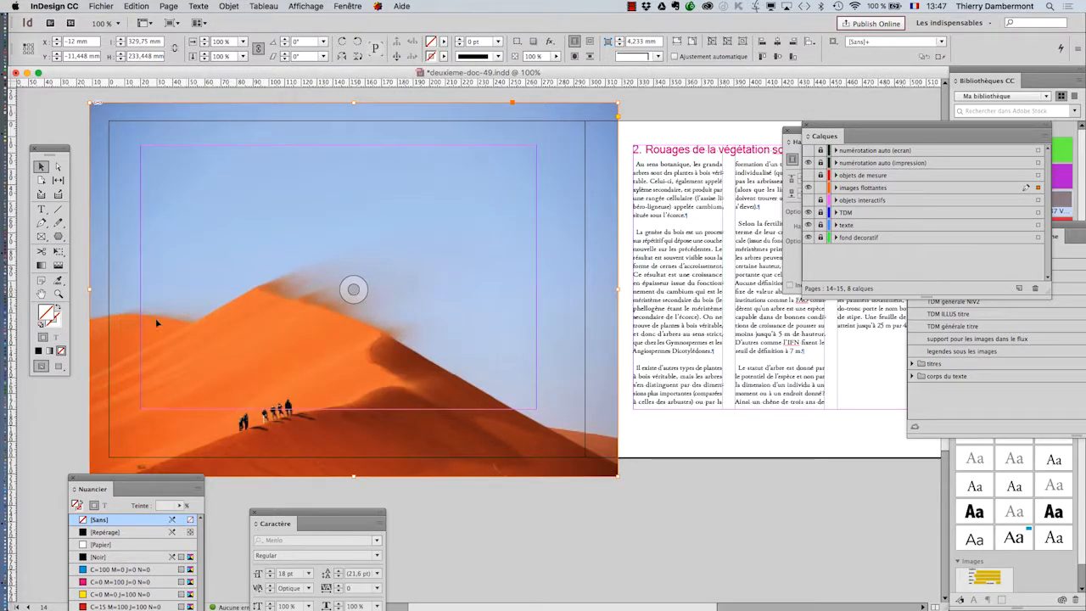
key("w")
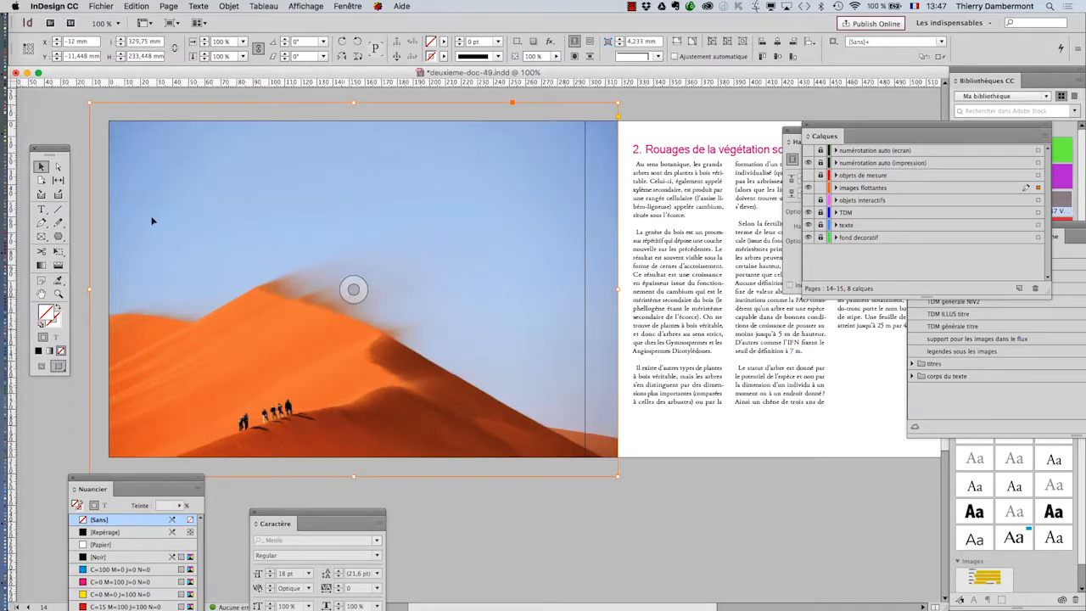
left_click(56, 123)
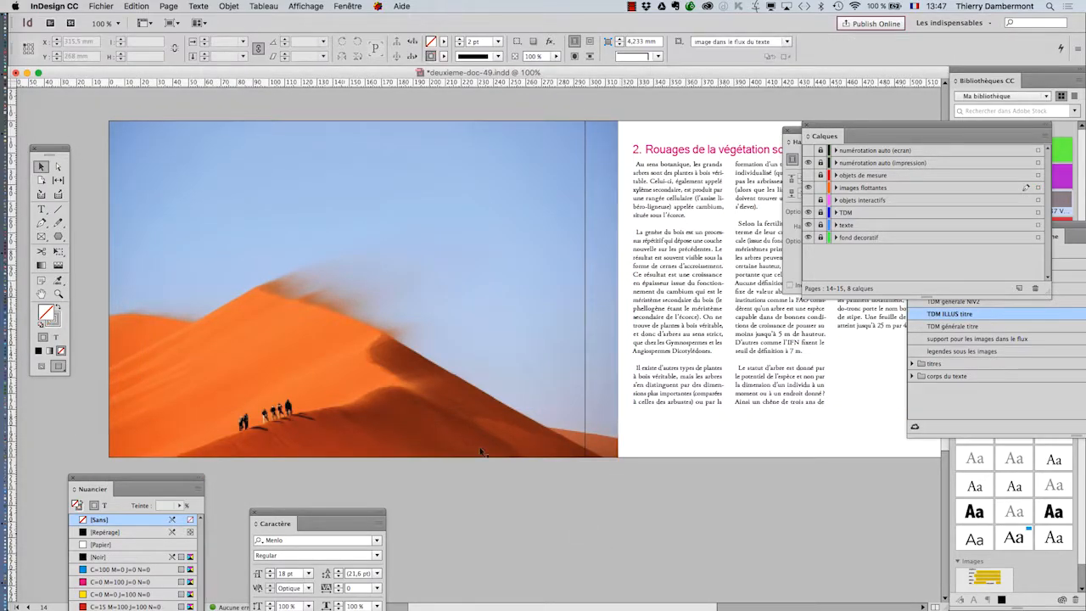
Set the transparency blend space to the document's RGB space (Espace RVB du document)
left_click(97, 5)
mouse_move(135, 6)
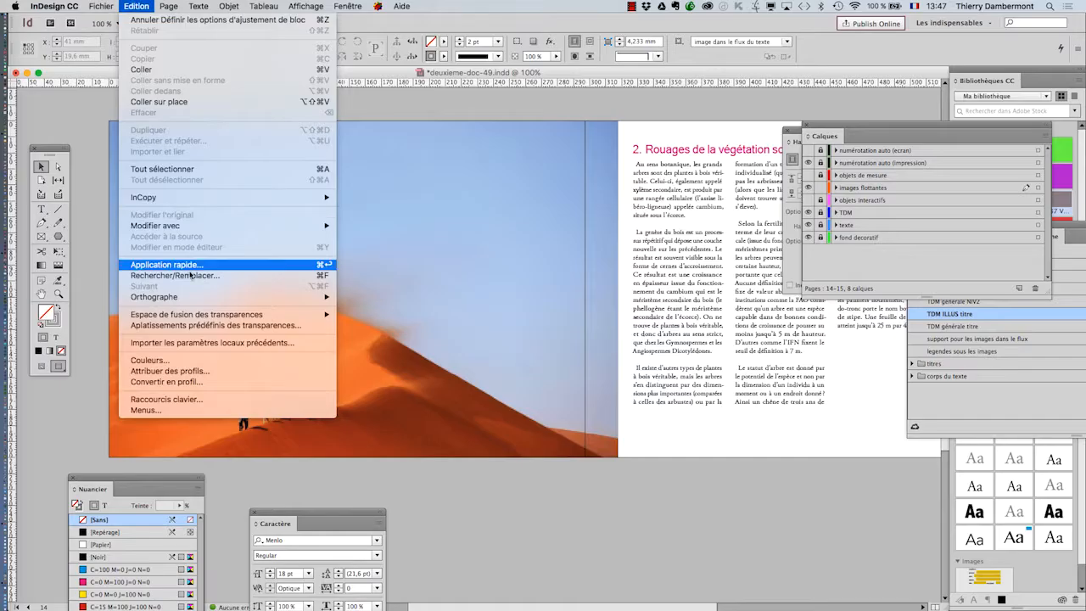
mouse_move(204, 315)
left_click(356, 314)
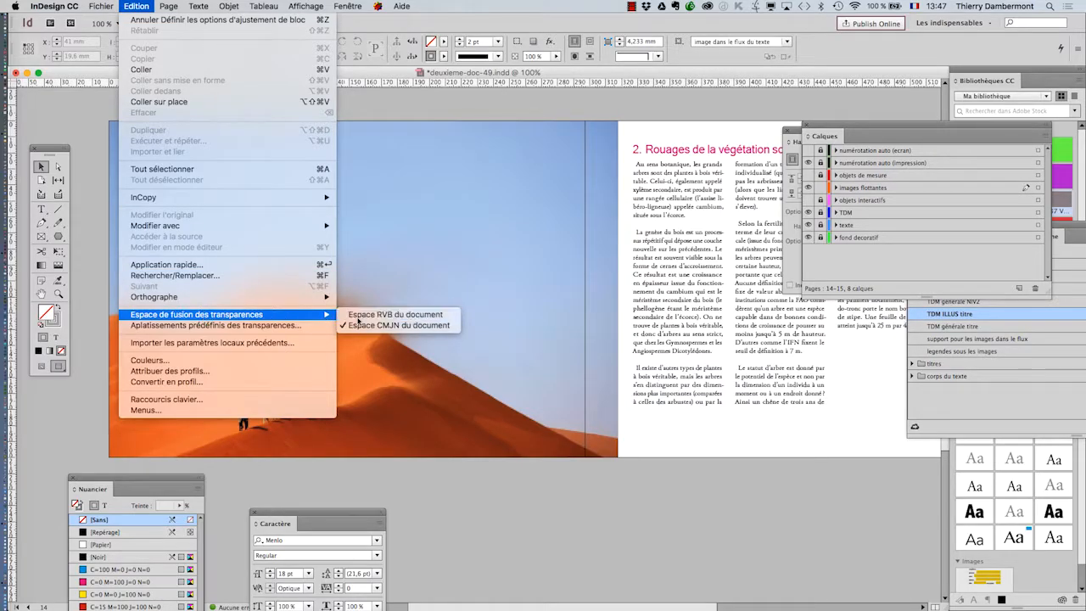
Check the document's active transparency blend space and examine the dune photo more closely
left_click(169, 6)
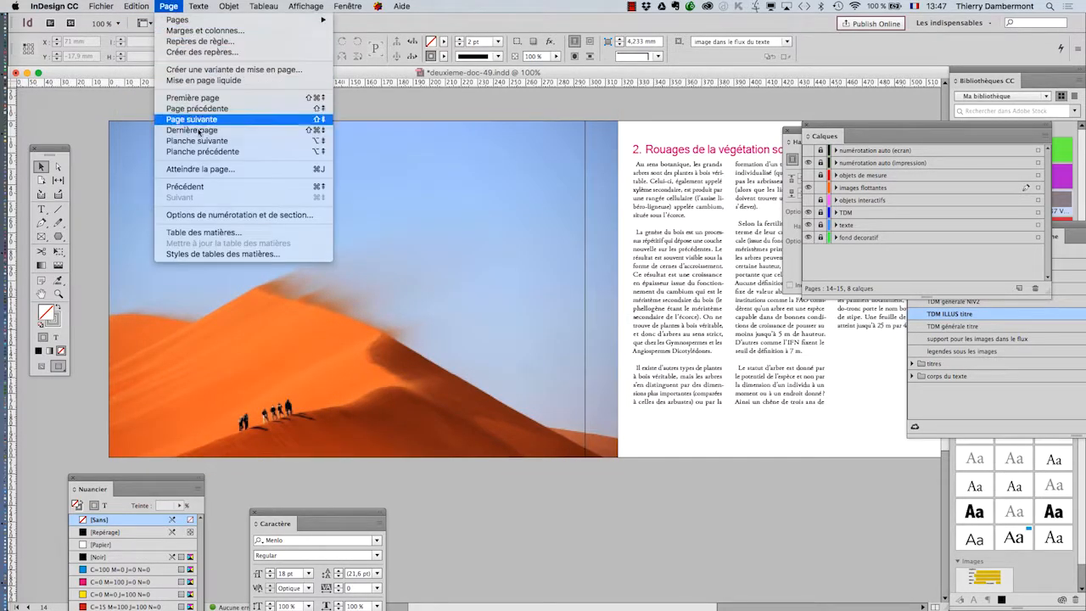
mouse_move(138, 6)
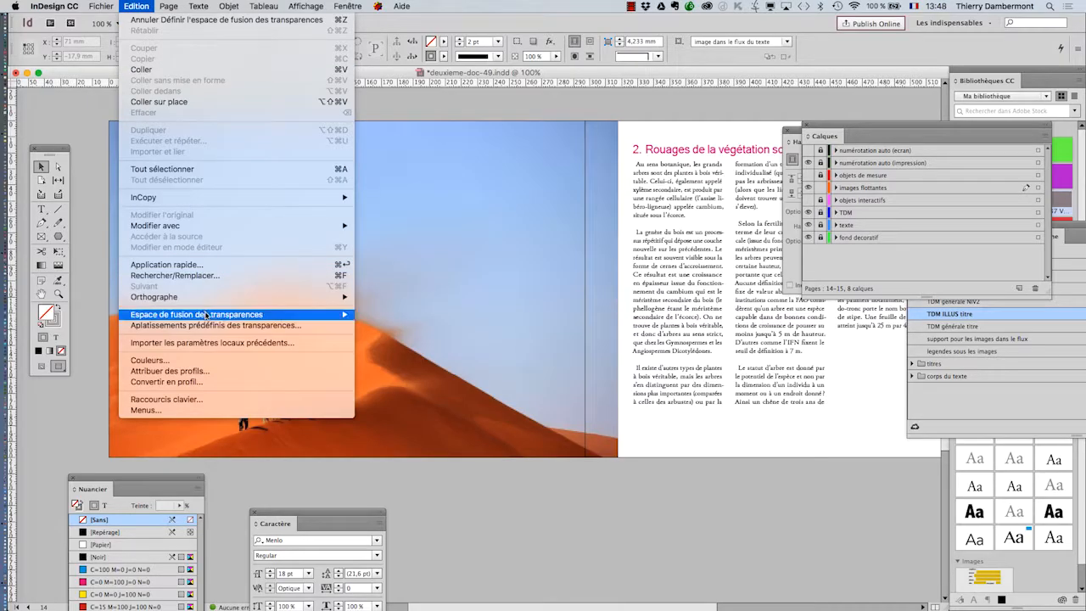
mouse_move(205, 315)
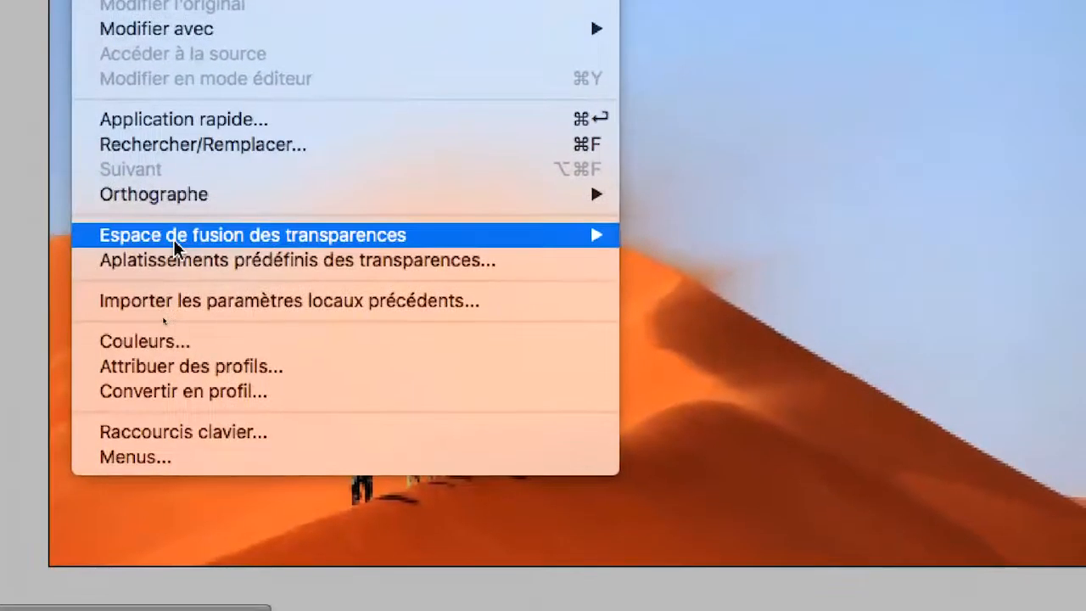
mouse_move(187, 247)
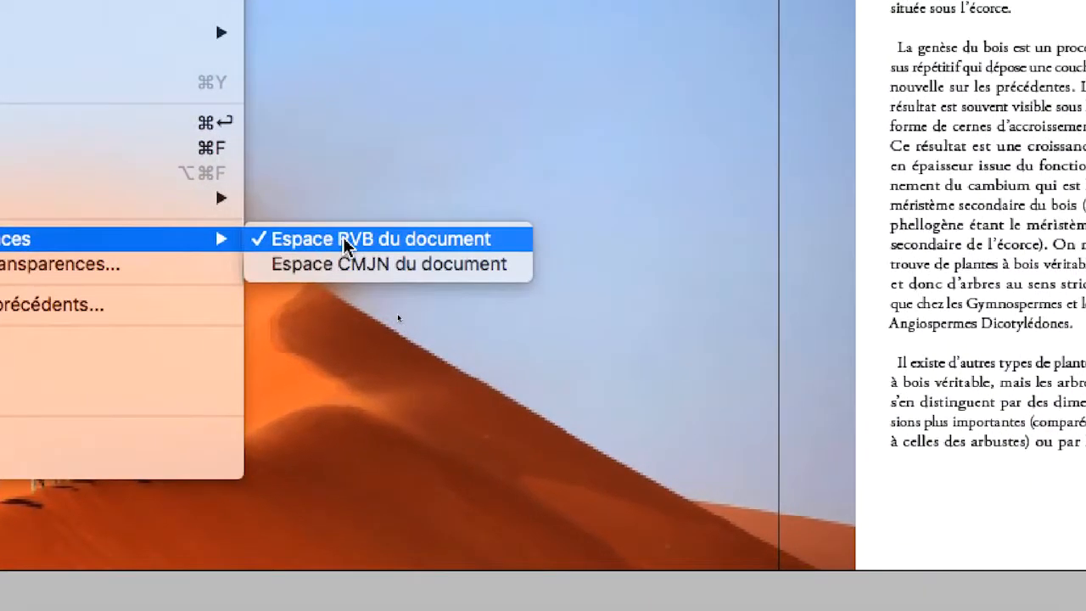
left_click(524, 238)
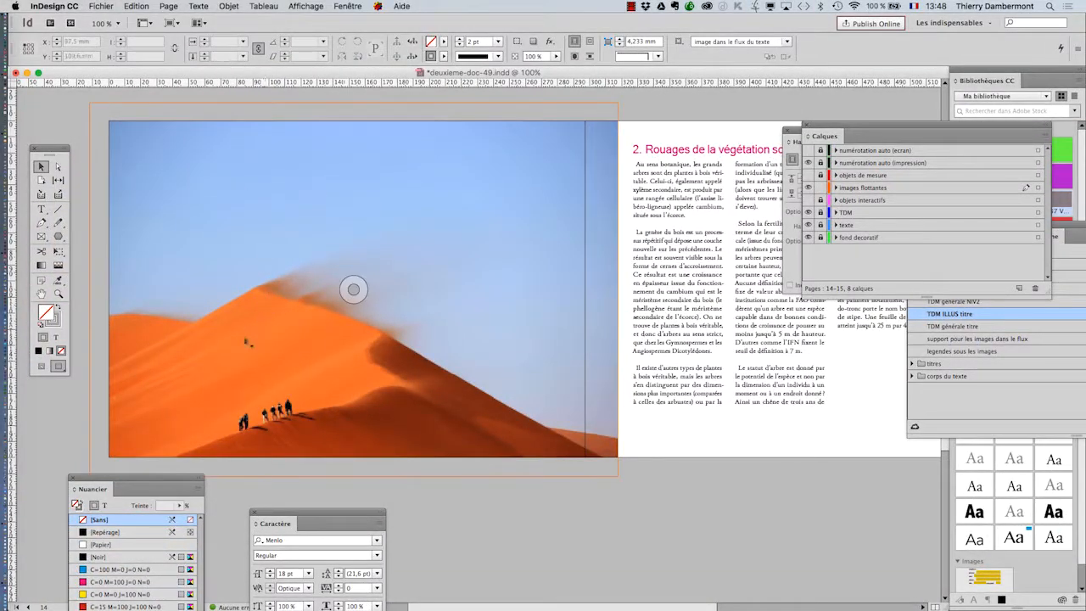
scroll(246, 342, "up", 1)
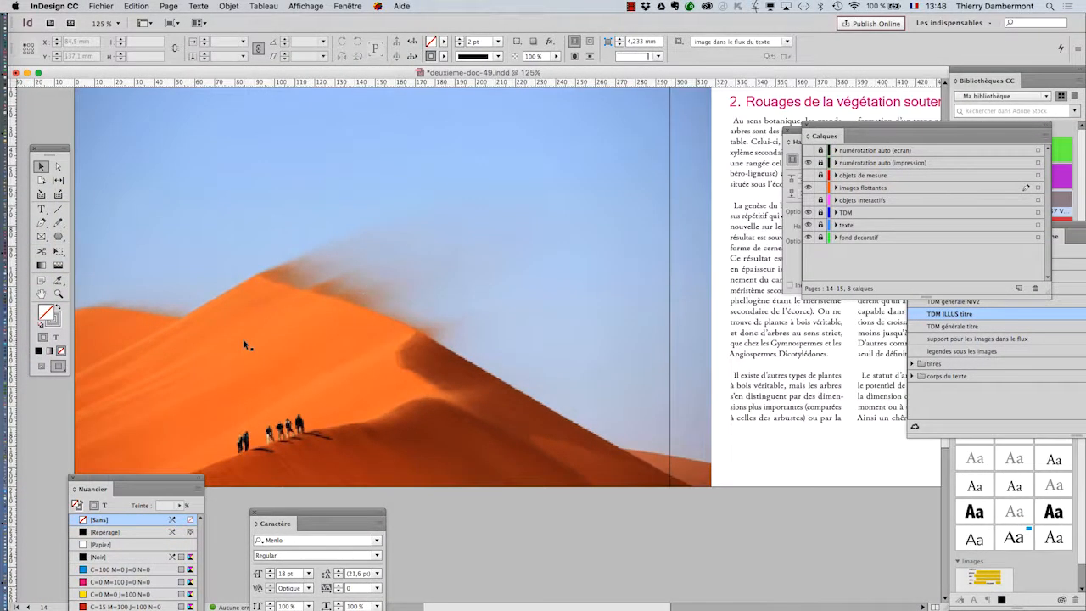
Leave the dune photo and go back to the full-bleed jungle photo on page 11 for a closer look
scroll(353, 351, "down", 1)
left_click(41, 293)
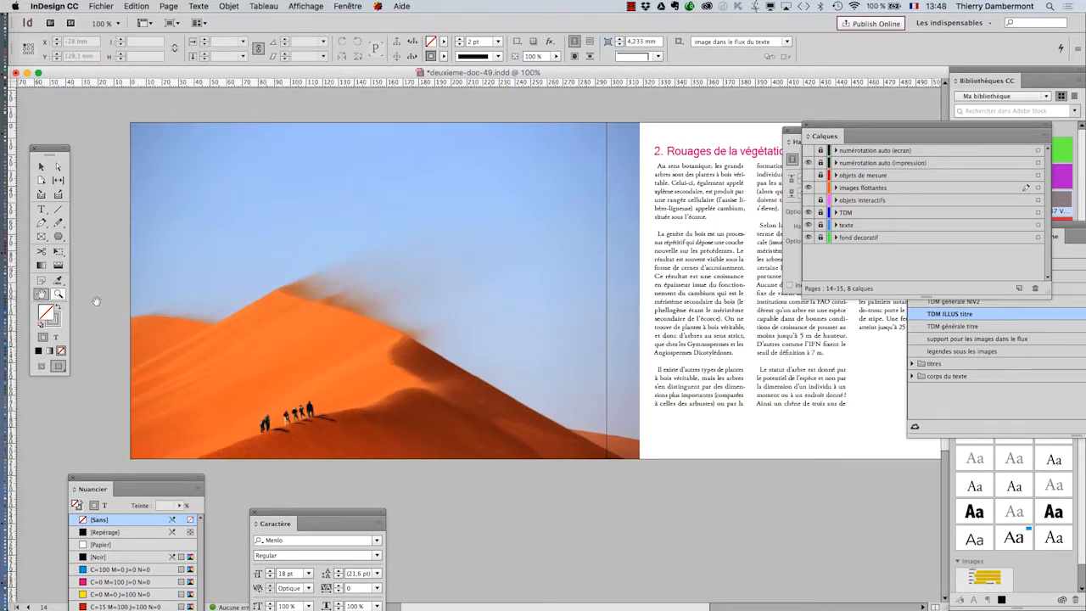
left_click_drag(645, 195, 219, 476)
left_click_drag(483, 298, 408, 506)
left_click_drag(488, 256, 523, 498)
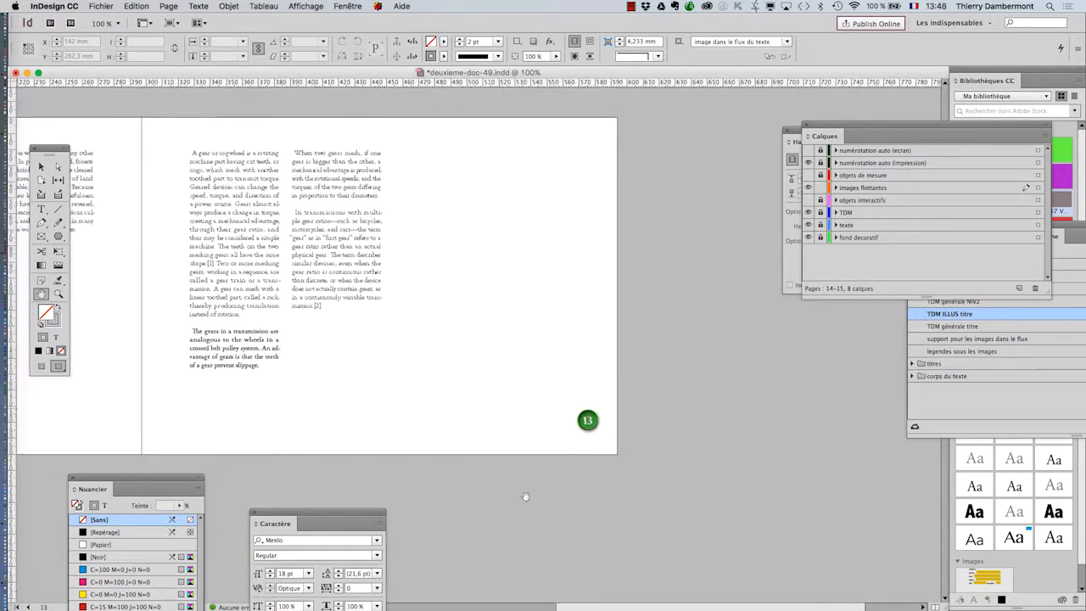
left_click_drag(550, 408, 561, 463)
scroll(528, 396, "up", 15)
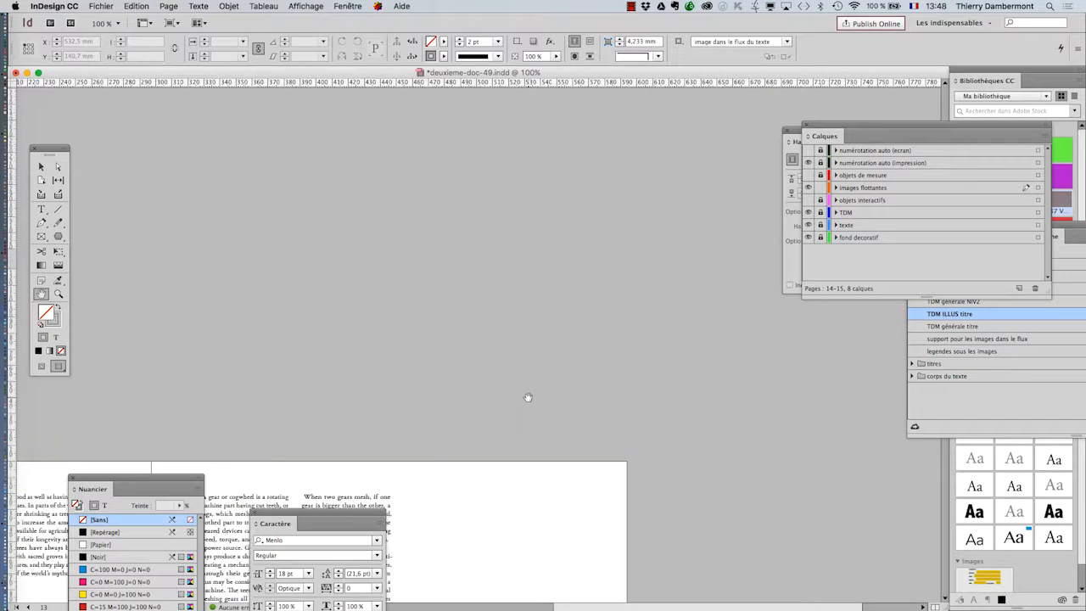
scroll(528, 397, "up", 3)
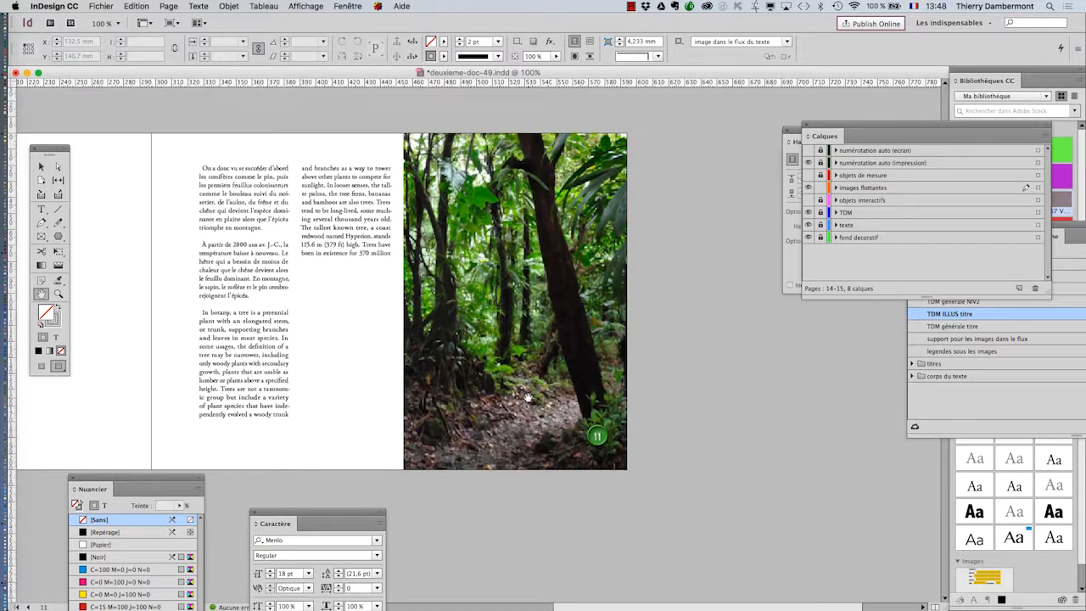
scroll(521, 370, "up", 2)
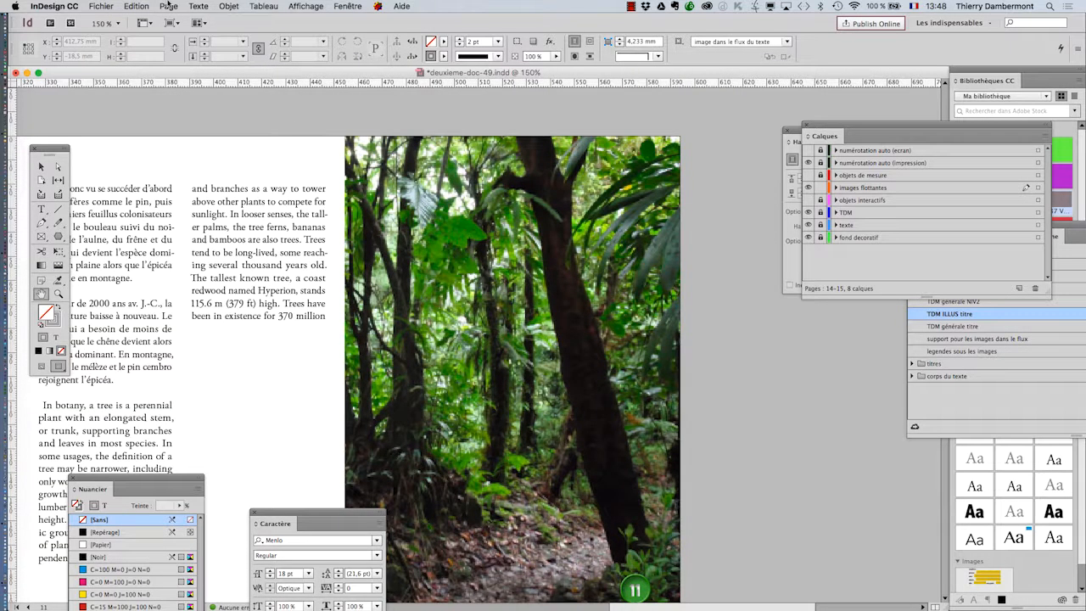
Toggle the transparency blend space between the document's CMYK and RGB spaces and compare the jungle photo's colours, including at 400% zoom
left_click(138, 6)
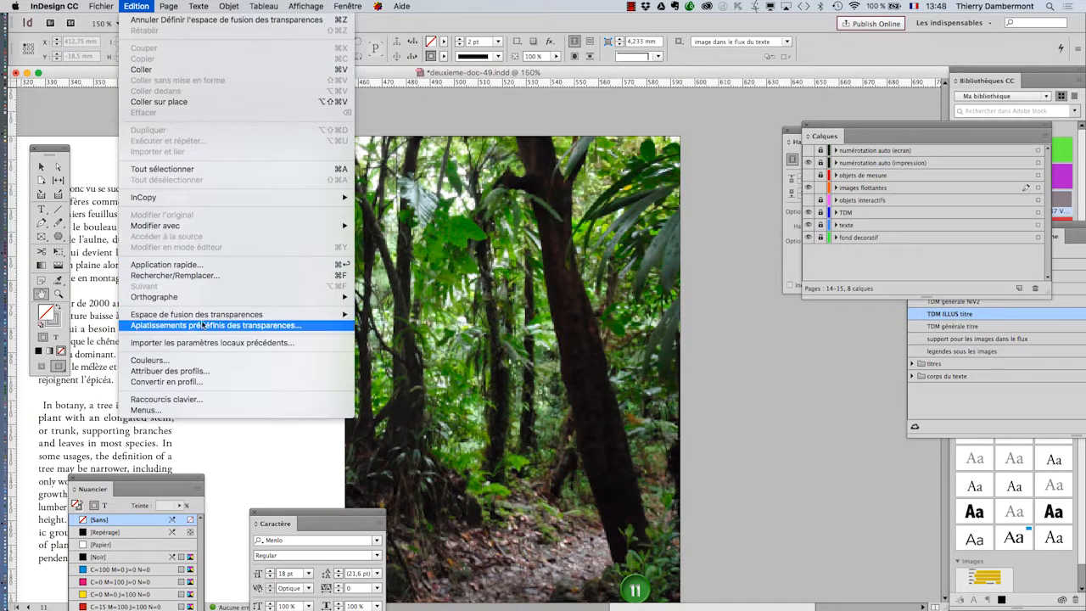
mouse_move(218, 320)
left_click(394, 325)
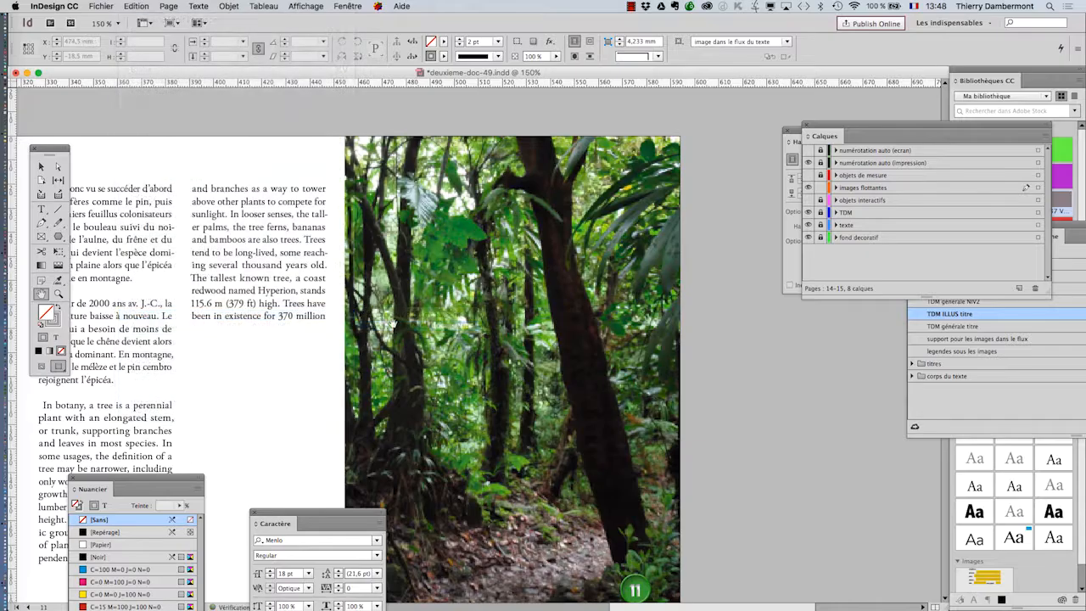
left_click(160, 6)
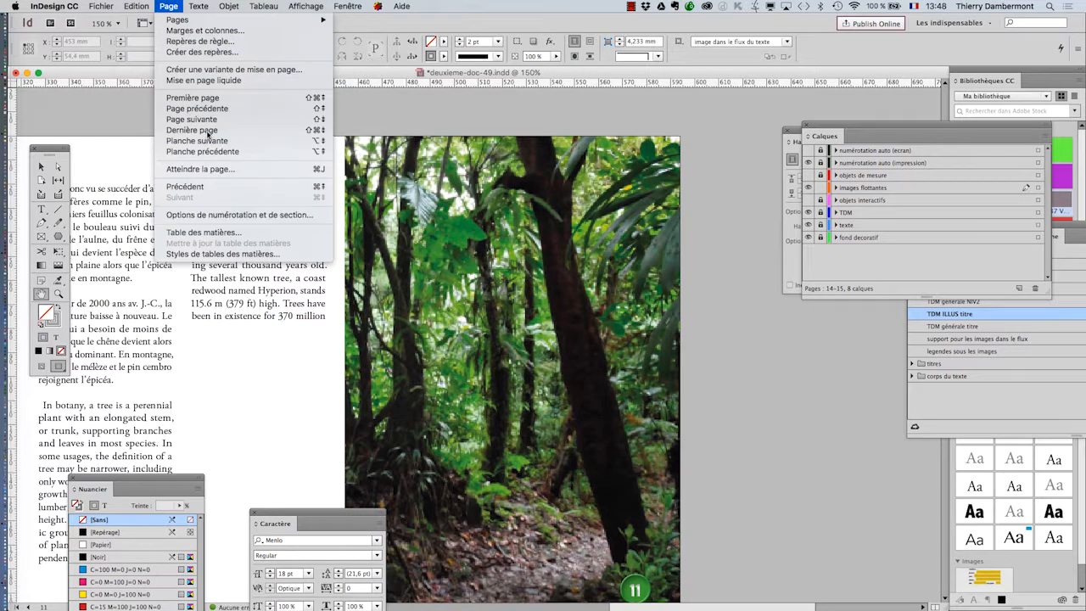
mouse_move(141, 5)
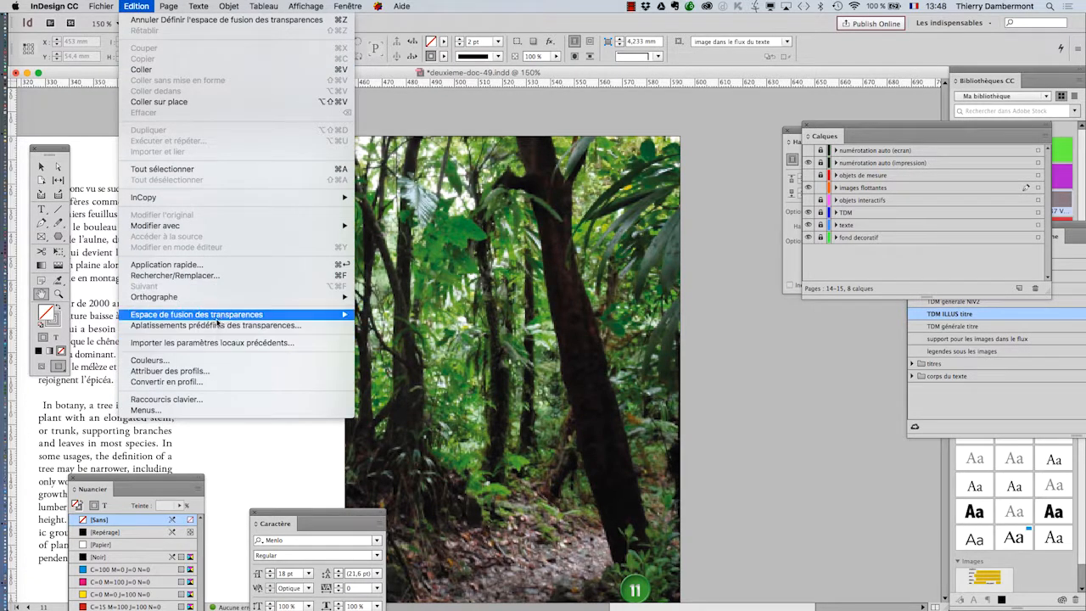
mouse_move(321, 319)
left_click(374, 314)
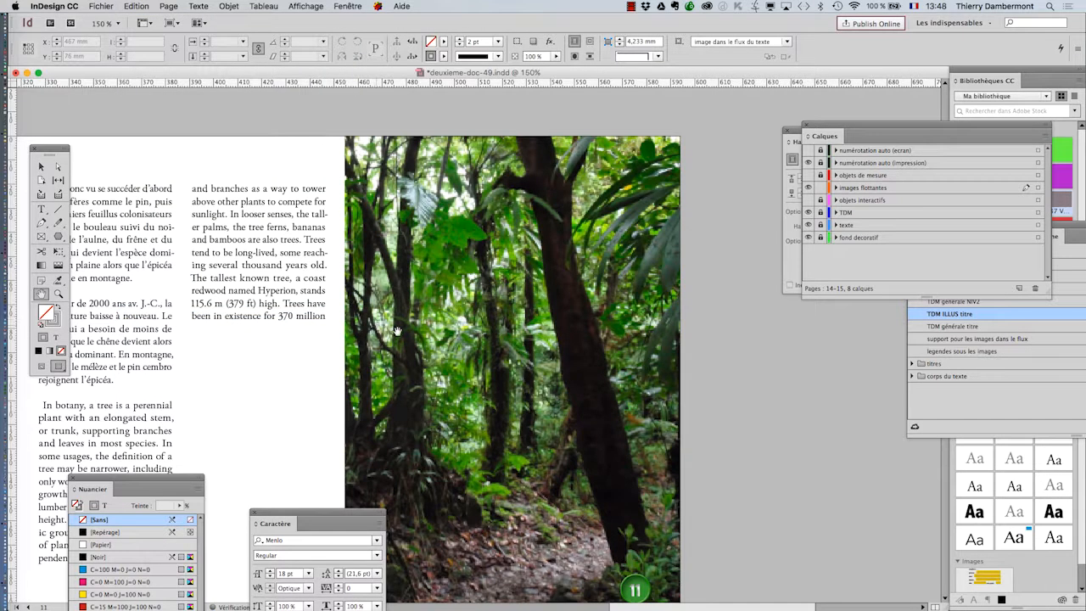
key("super+4")
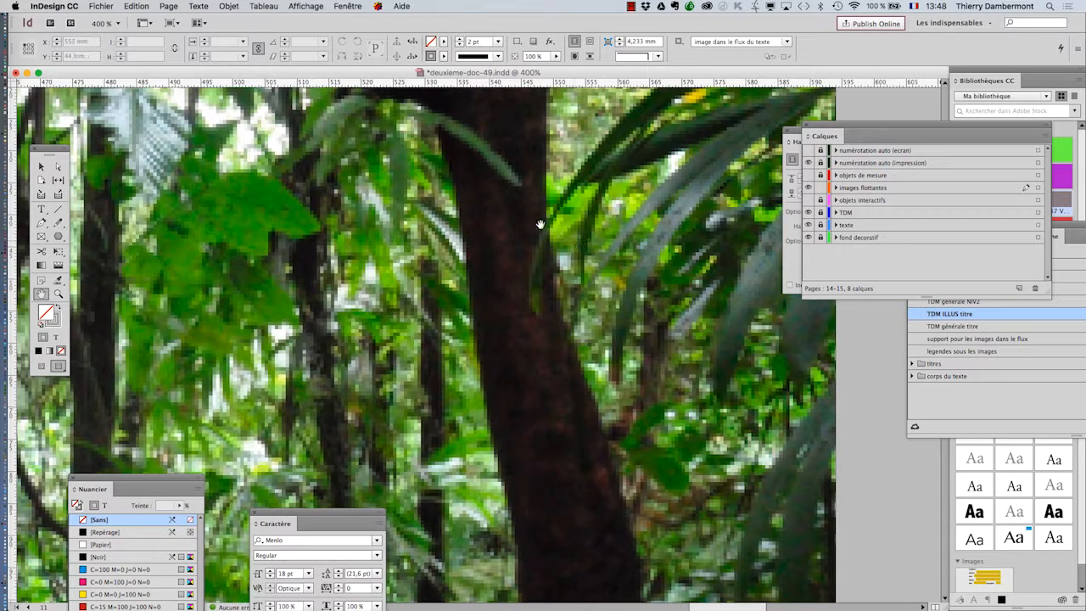
key("super+0")
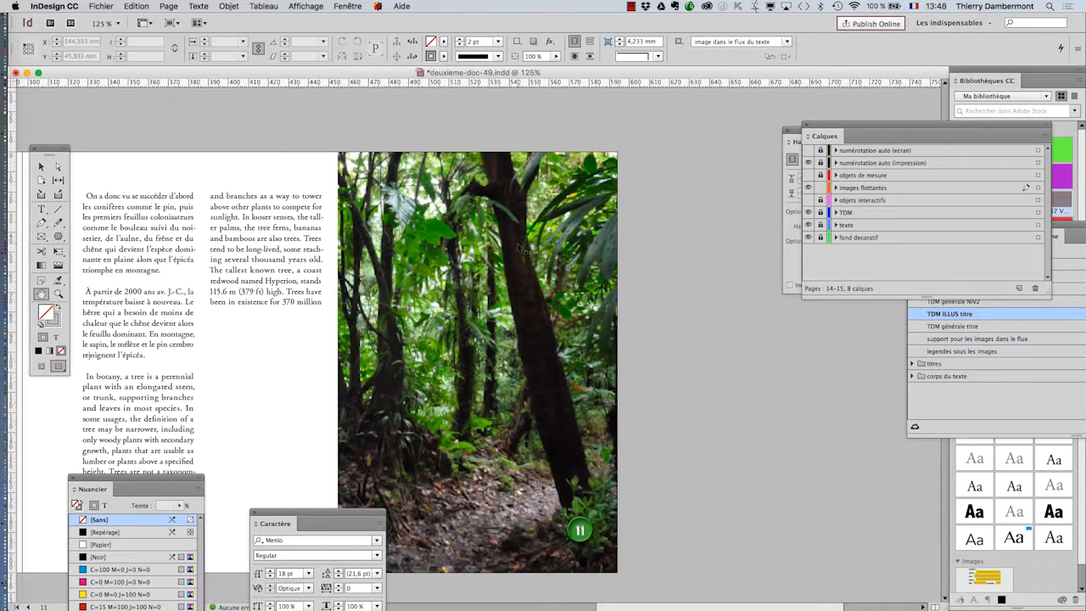
Return to the normal screen mode and examine how the jungle photo extends beyond the edges of page 11
left_click(40, 366)
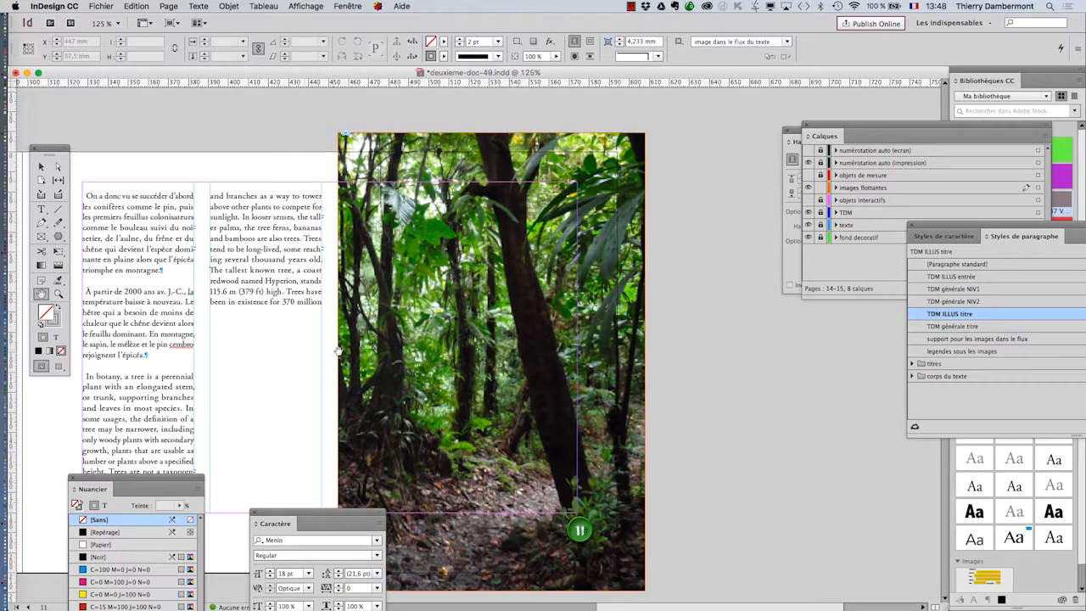
left_click_drag(346, 350, 444, 261)
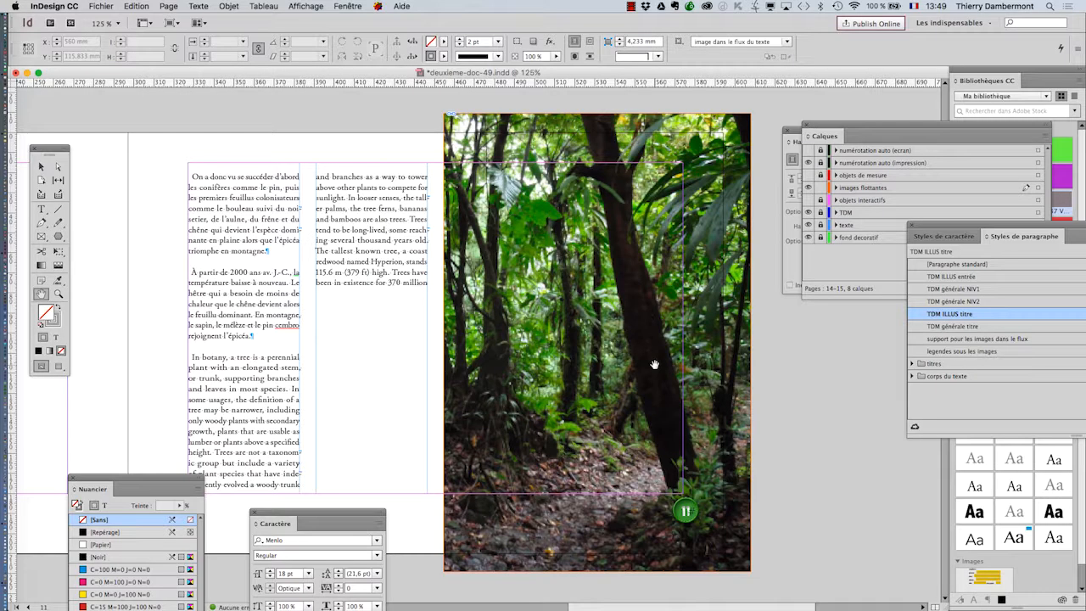
scroll(654, 360, "down", 2)
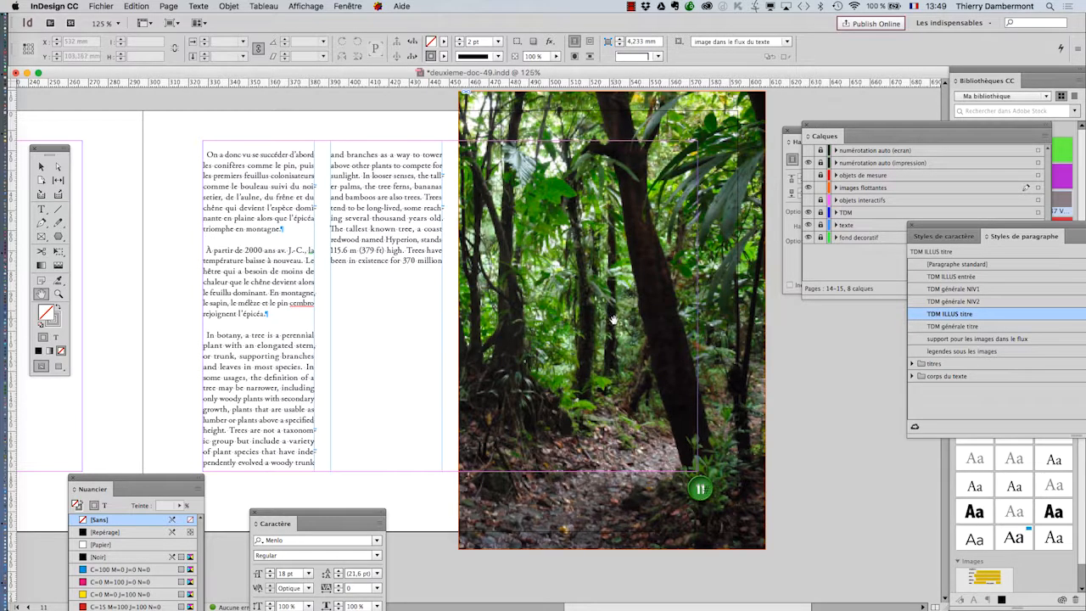
Switch to Firefox, open a new window and search Google for "offset imposition"
mouse_move(13, 509)
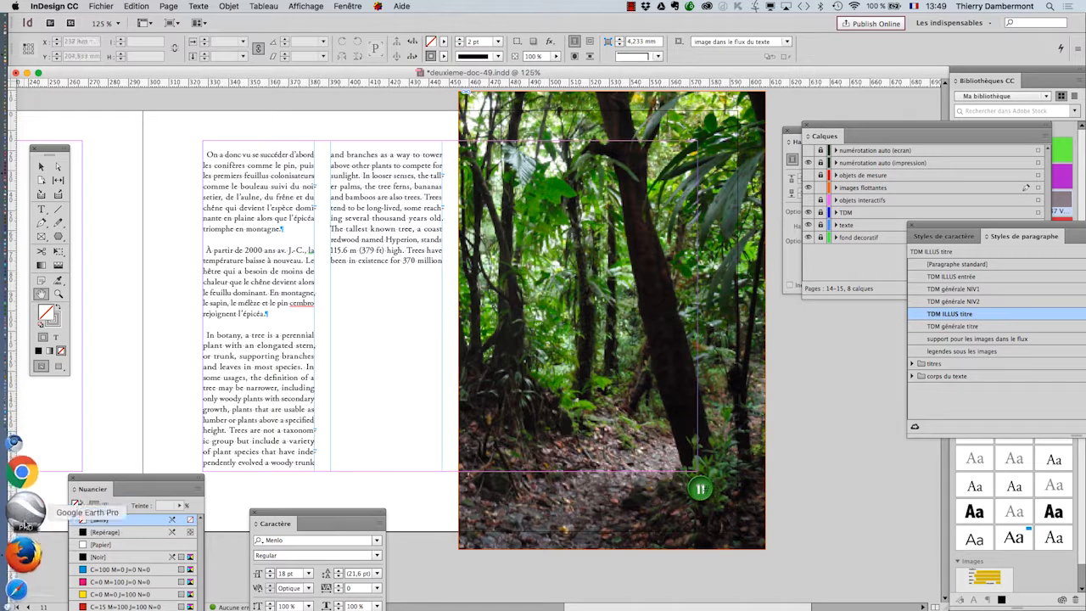
left_click(24, 554)
left_click(80, 6)
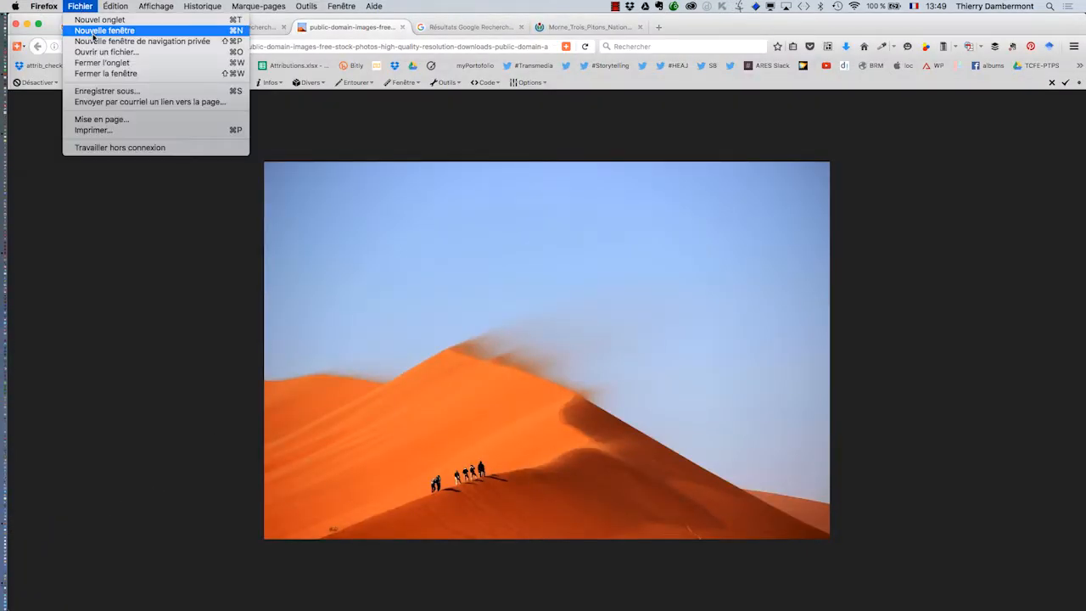
left_click(93, 32)
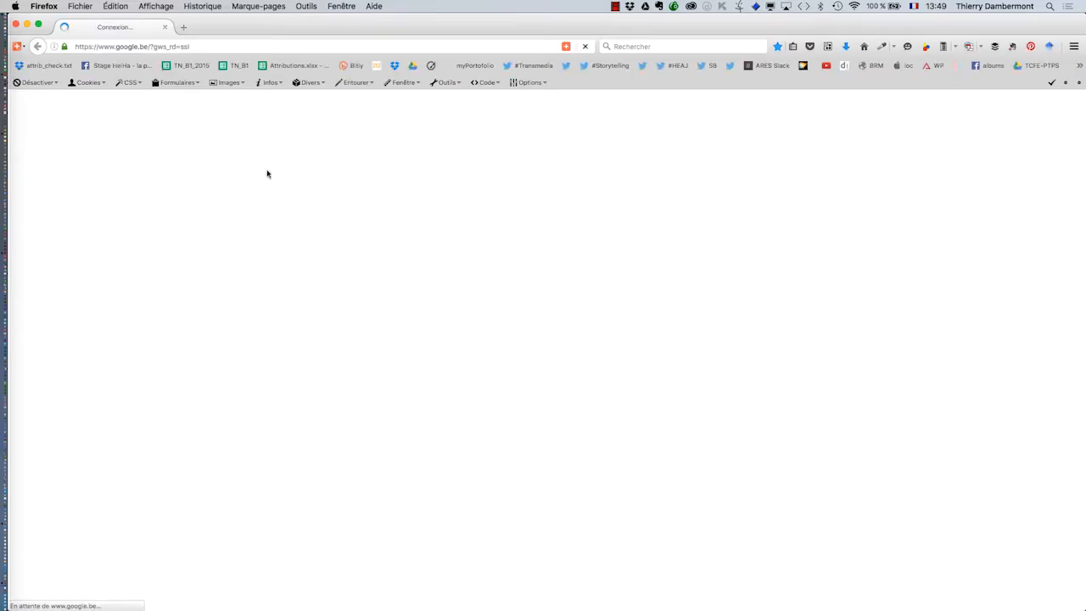
type("offset")
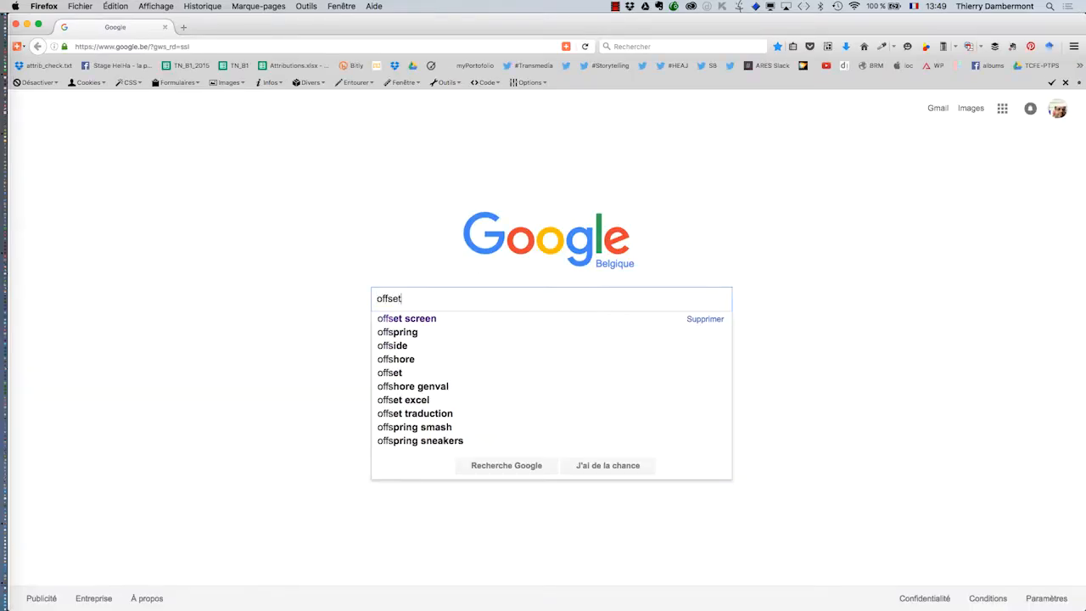
type(" imposition")
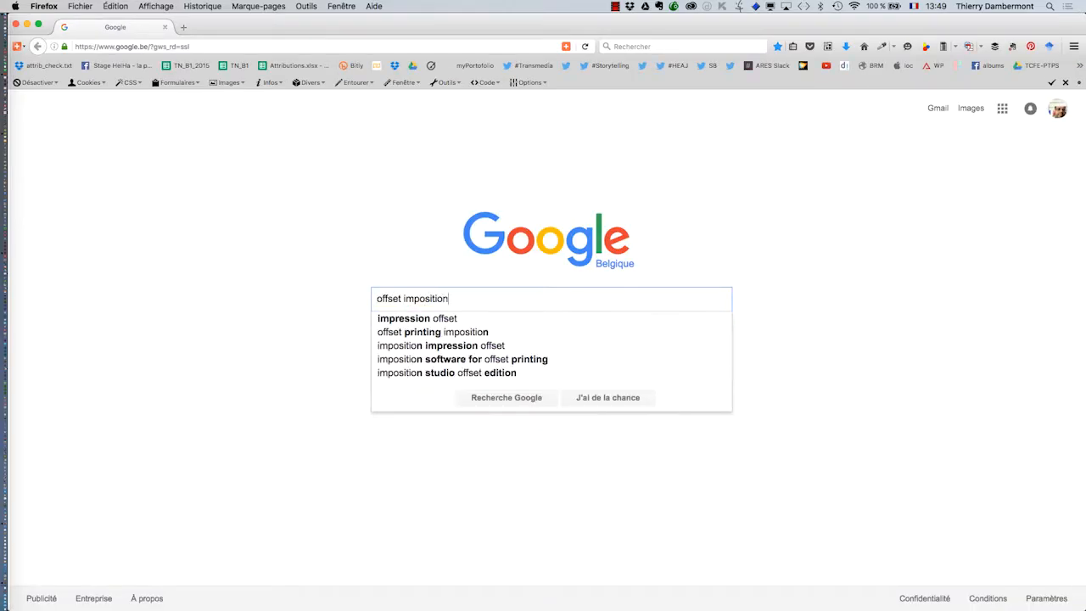
key("Return")
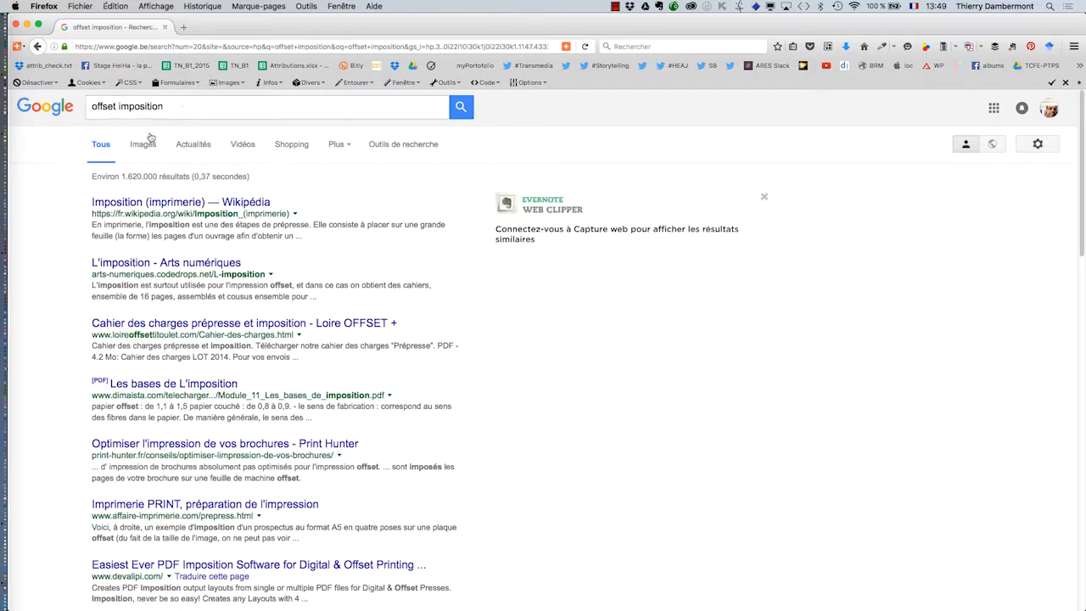
Show the image results and open the Wikipedia "8up imposition" Front/Back diagram on its own page
left_click(146, 141)
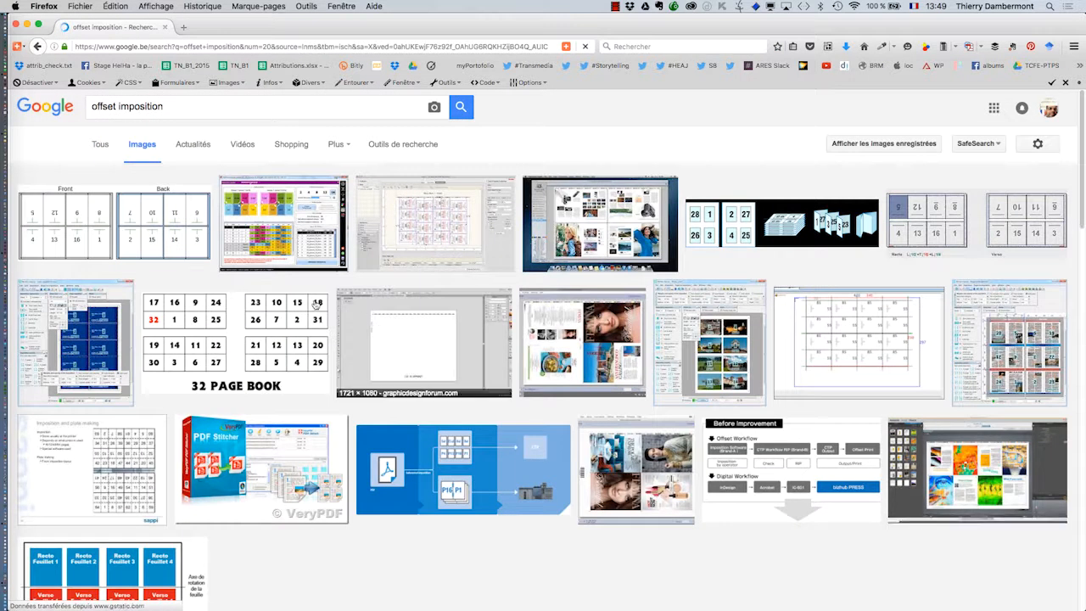
left_click(115, 234, "super")
left_click(230, 28)
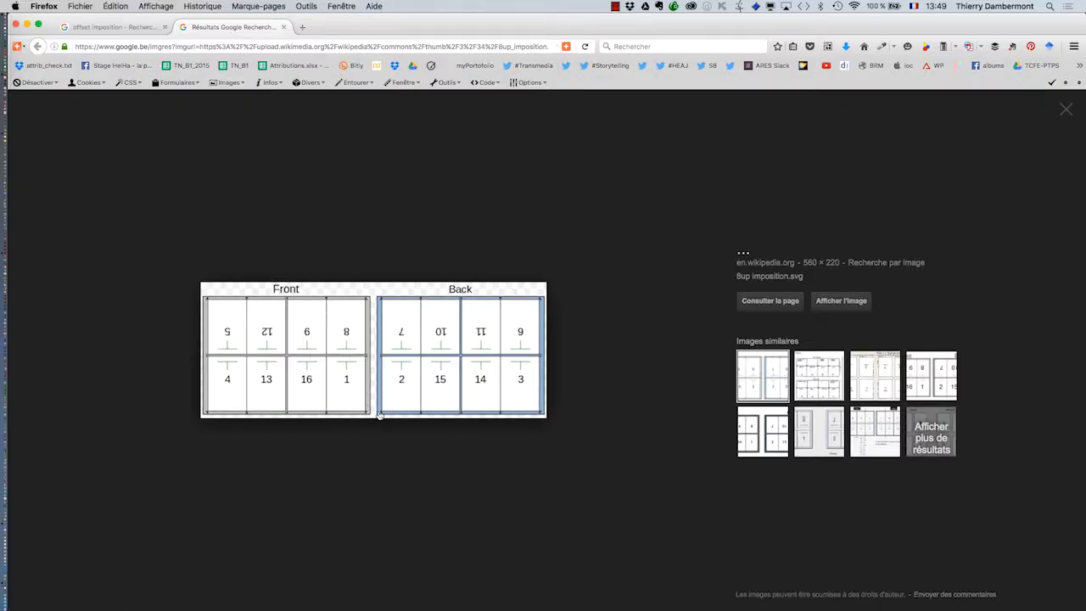
left_click(832, 301)
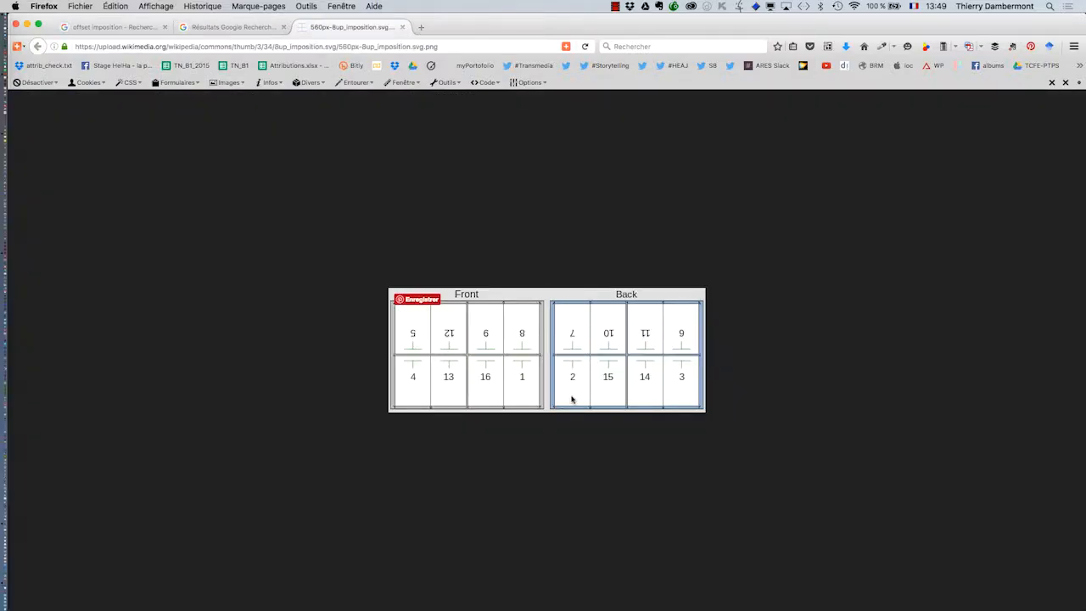
Enlarge the imposition diagram and examine how the pages are arranged on the front and back of the sheet
key("super+plus")
key("super+plus")
key("super+plus")
key("super+plus")
key("super+plus")
key("super+plus")
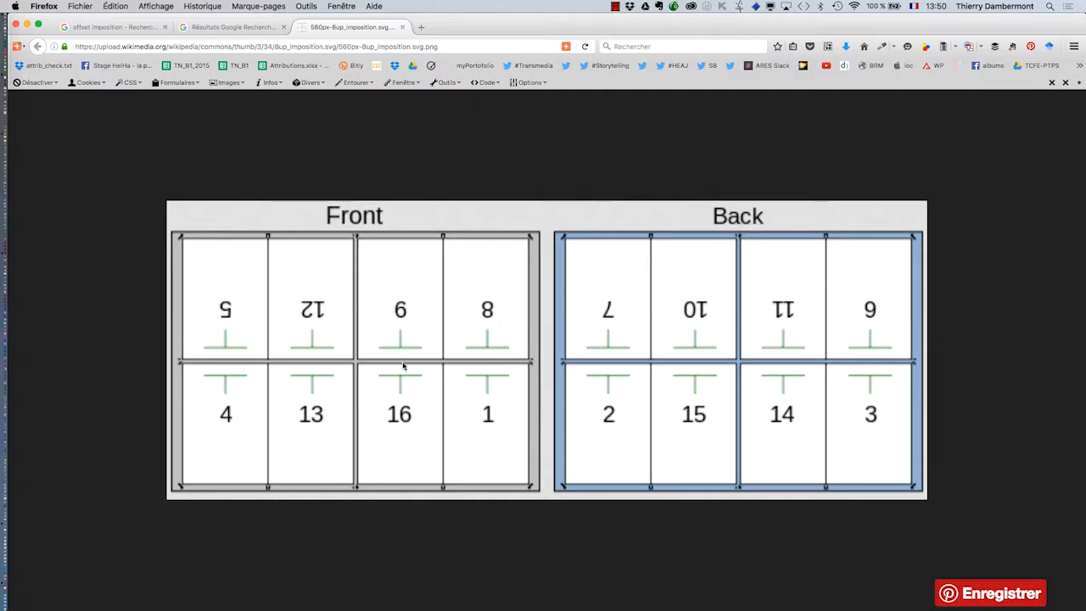
key("super+plus")
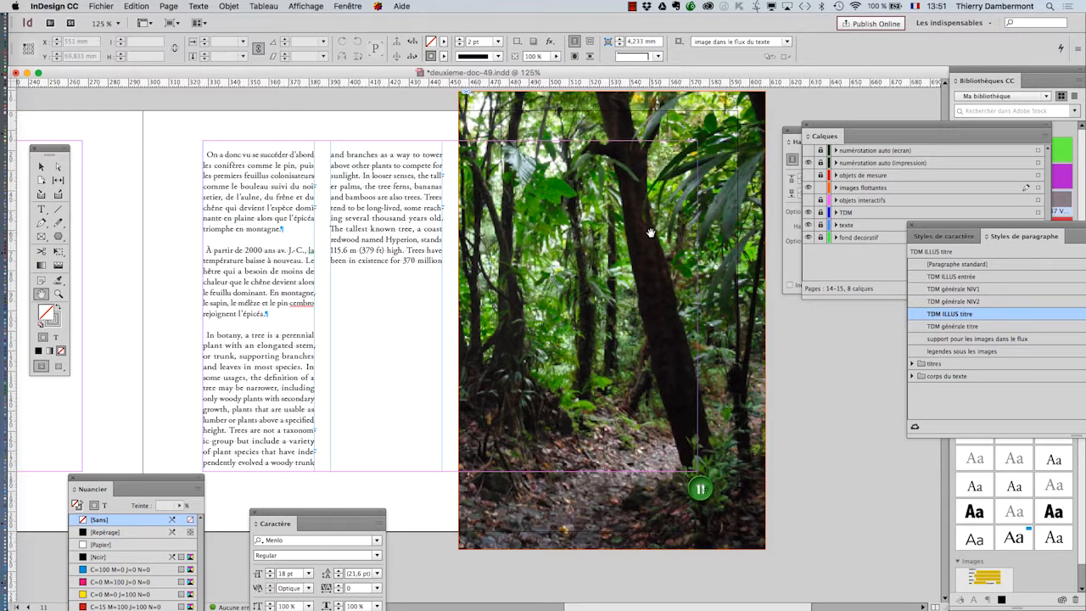
Switch back to InDesign, select page 11's jungle photo and review the spreads from pages 10–11 to 14–15
left_click(40, 166)
left_click(589, 304)
key("super+alt+0")
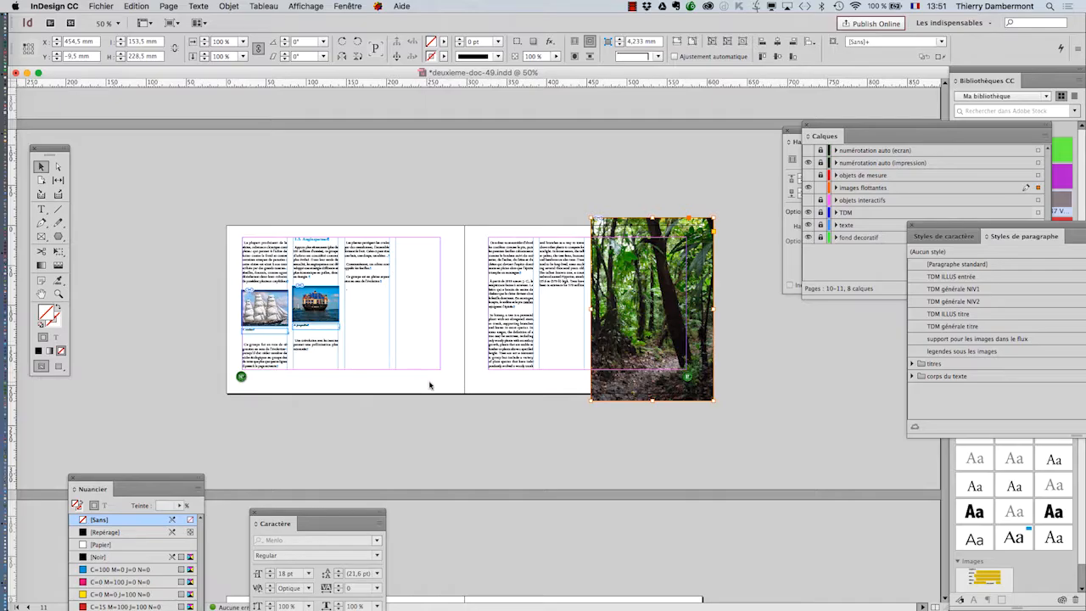
scroll(433, 390, "down", 5)
scroll(433, 392, "down", 6)
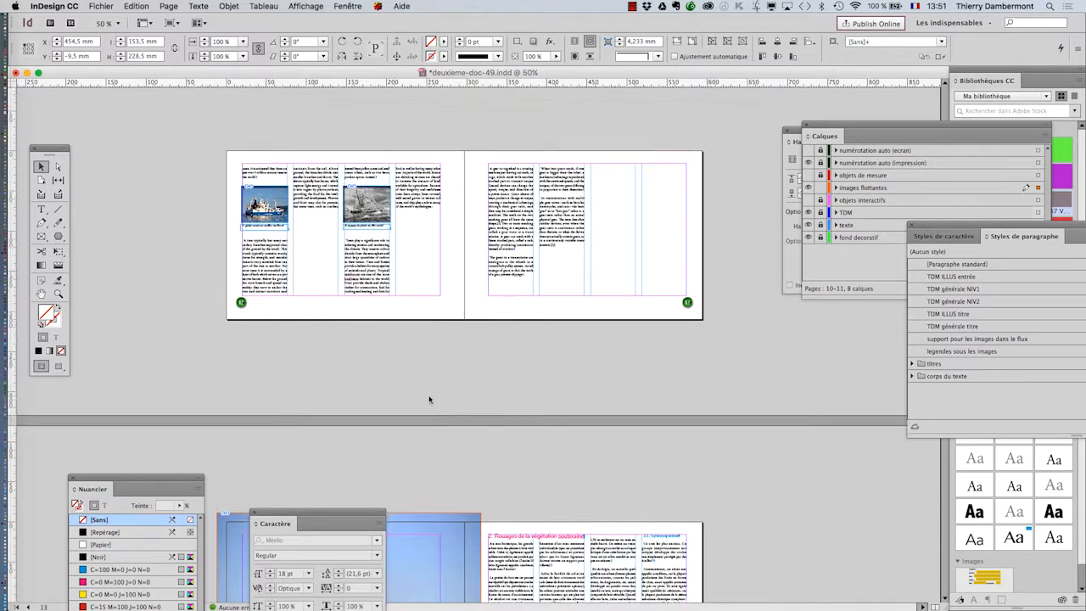
scroll(400, 382, "up", 1)
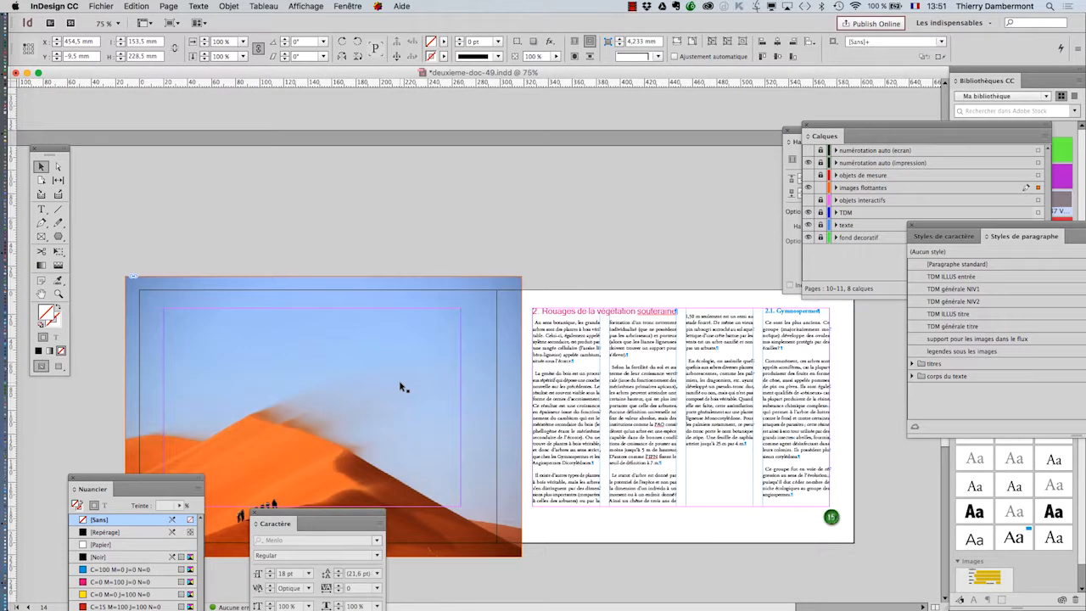
Wrap text around the bounding box of the dune photo on pages 14–15 with 0 mm offsets, using Habillage de texte
left_click(421, 332)
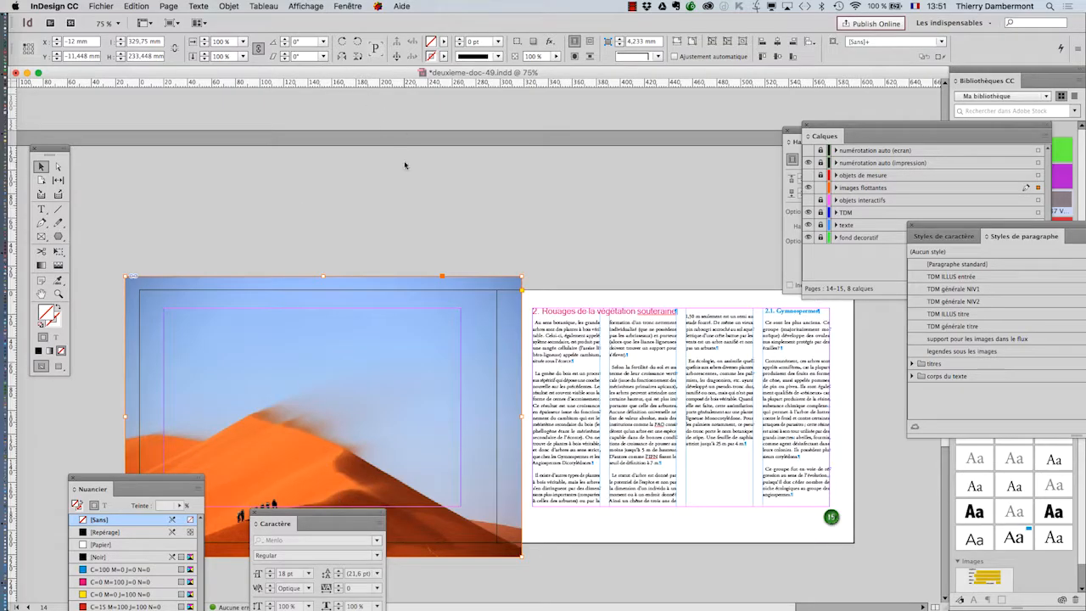
scroll(406, 168, "up", 5)
scroll(407, 174, "down", 5)
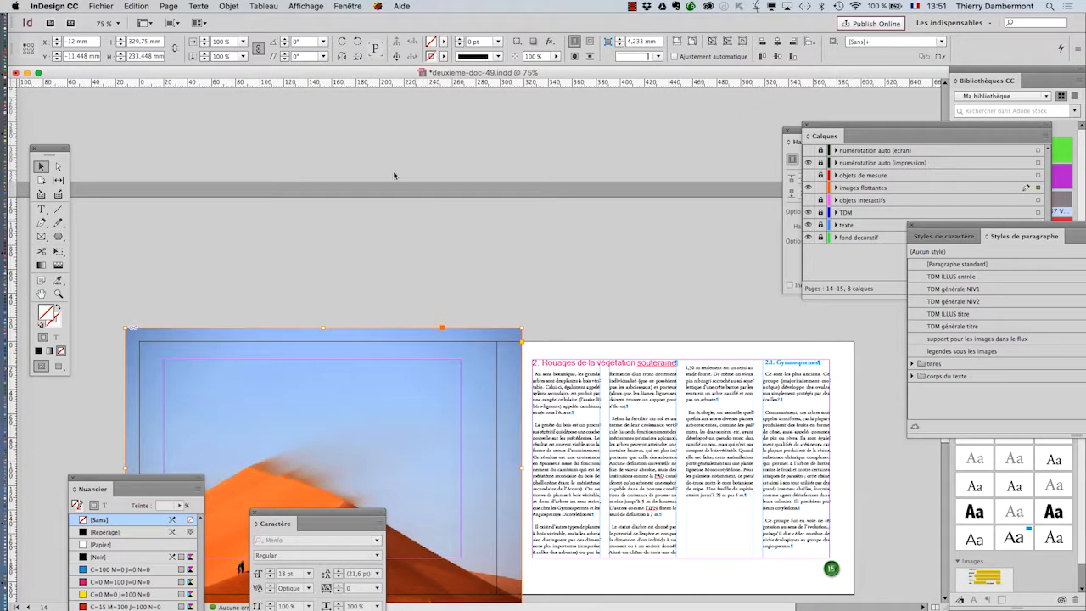
left_click(359, 6)
left_click(377, 145)
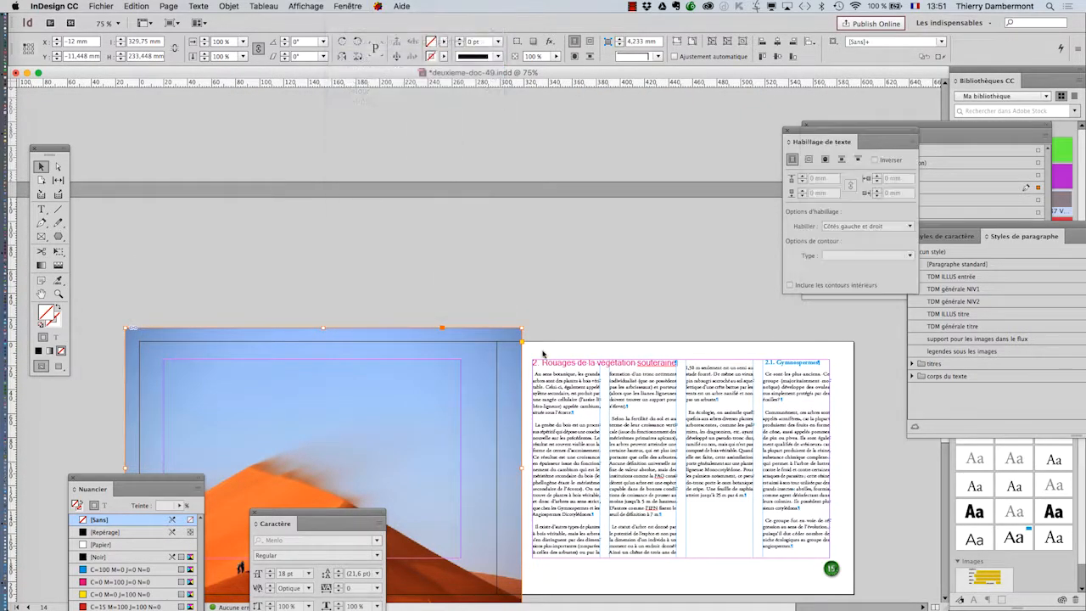
left_click_drag(811, 134, 582, 290)
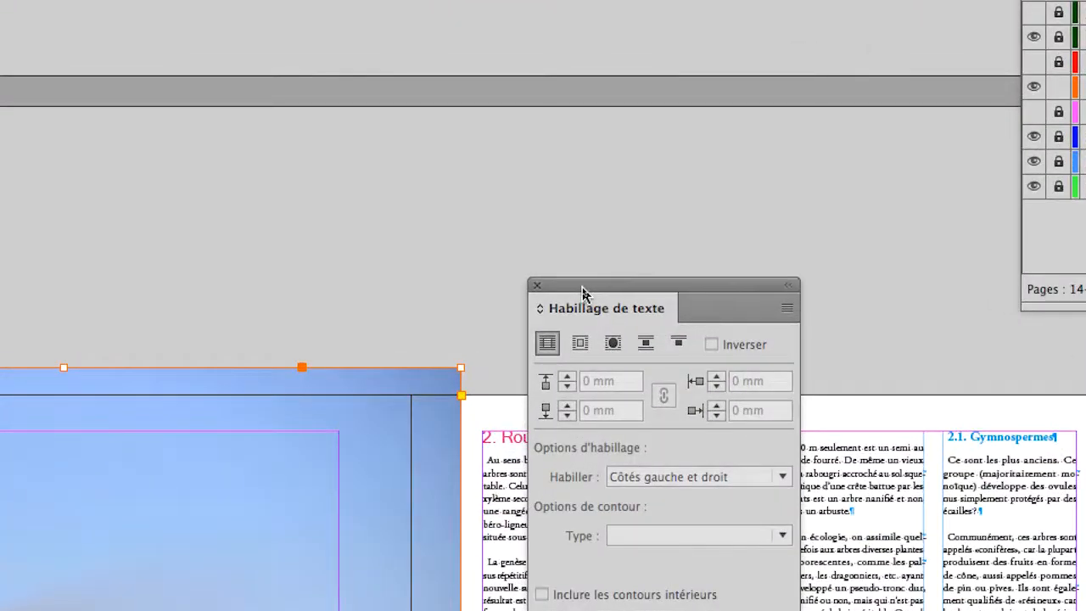
left_click(580, 343)
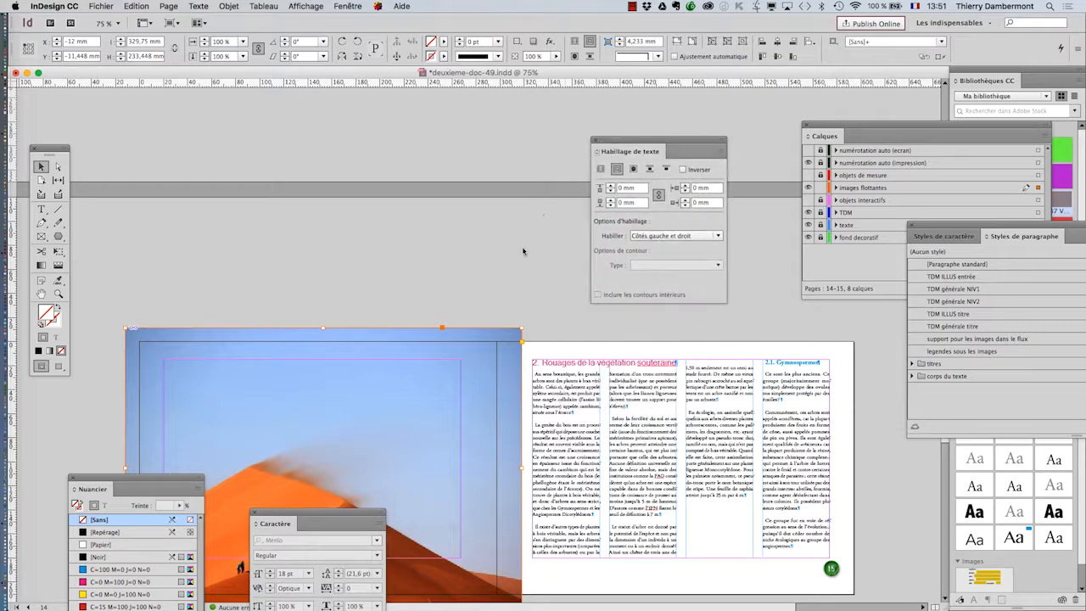
key("super+minus")
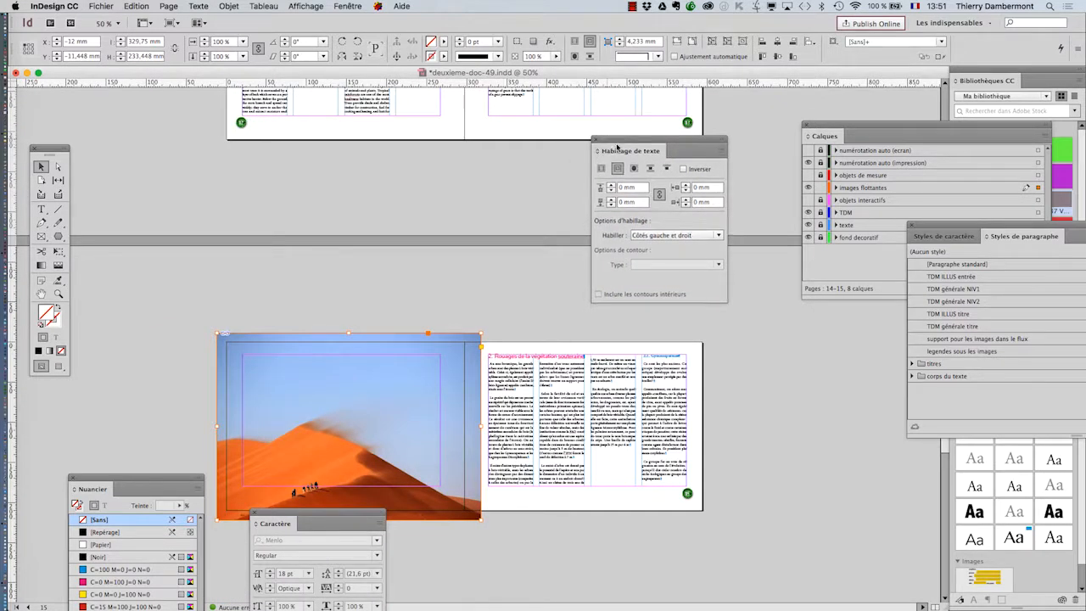